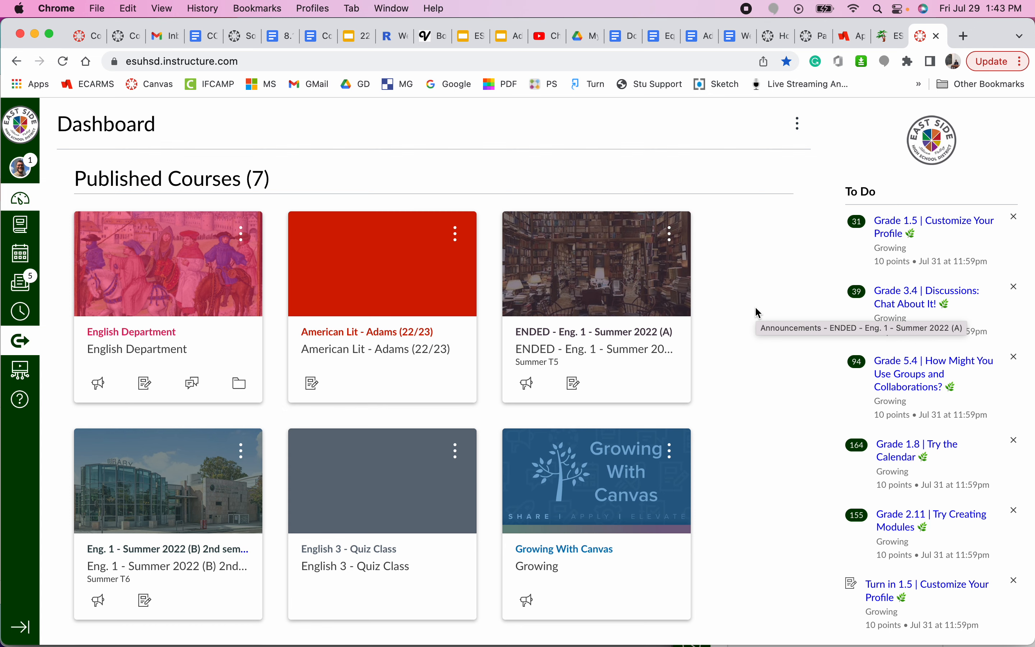
Open the gradebook settings of the American Lit (22/23) course
click(376, 338)
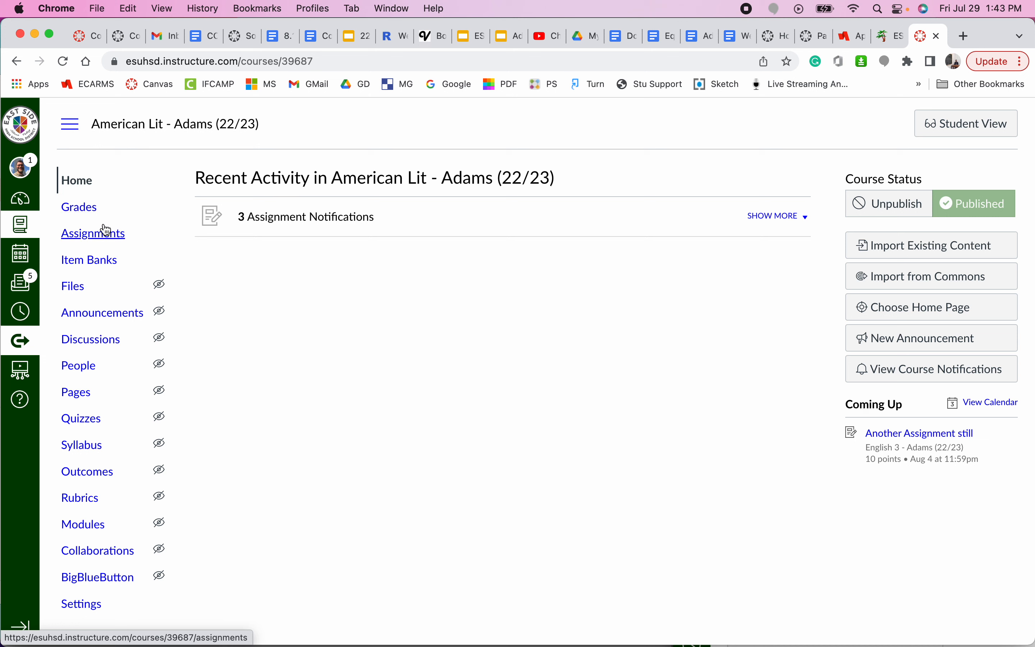
click(91, 210)
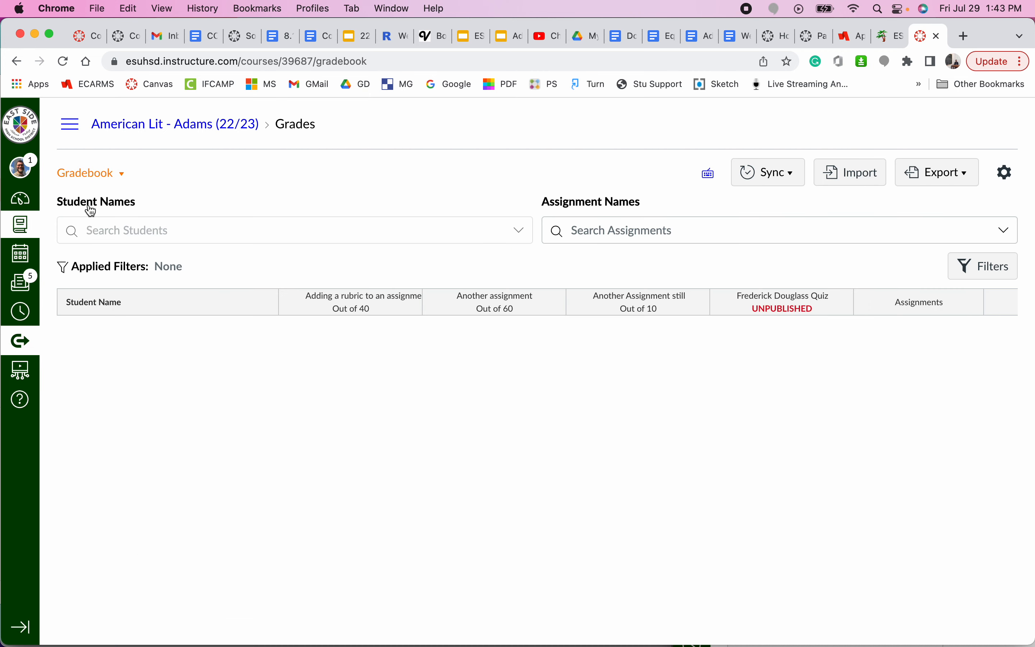
click(1007, 182)
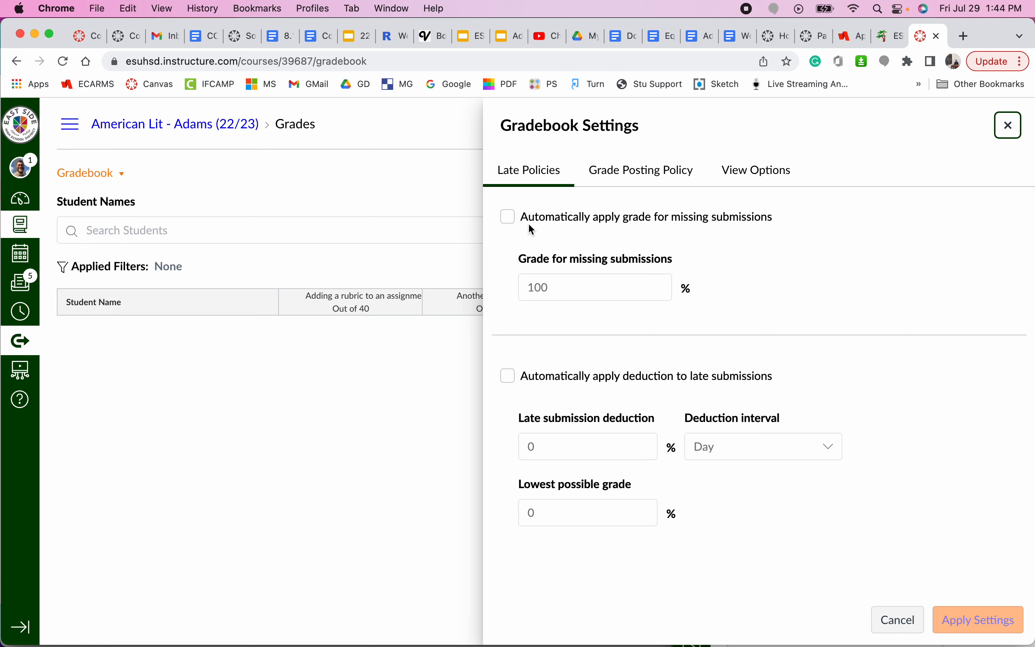
Turn on automatic grading of missing submissions and set their grade to 50%
click(509, 217)
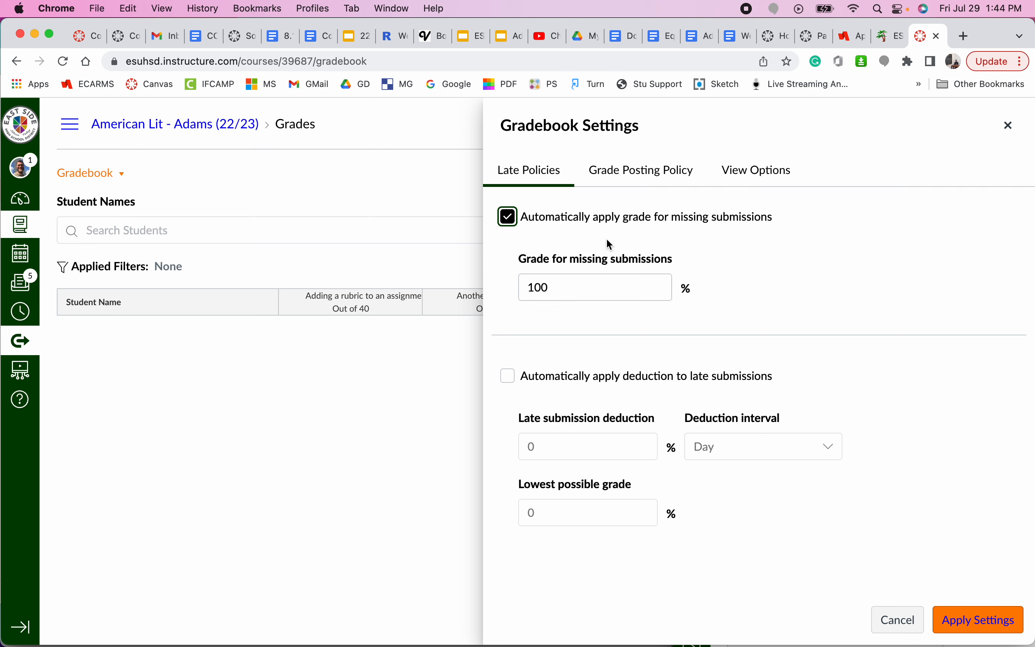
double_click(563, 286)
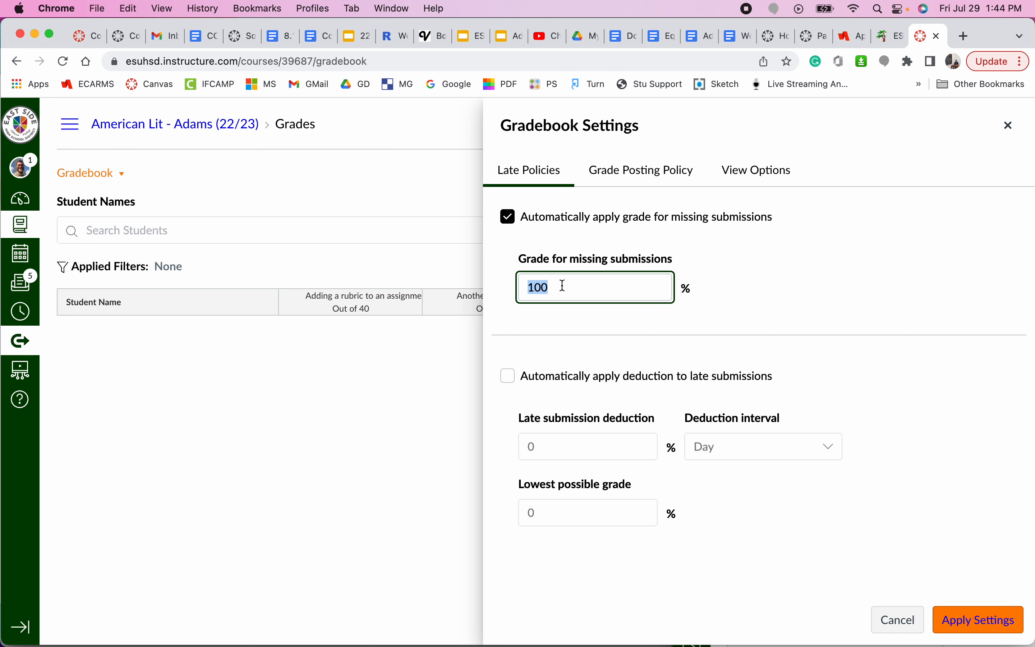
text(0)
key(BackSpace)
text(50)
Turn on the automatic deduction for late submissions, with a 1% deduction and Day as the interval
click(739, 448)
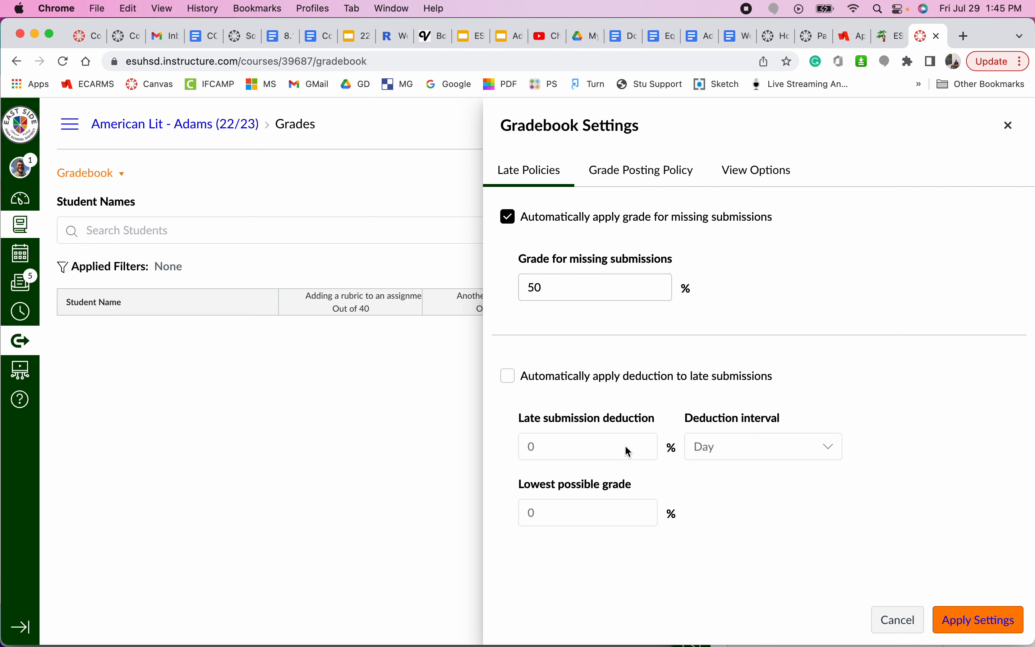
double_click(593, 453)
click(508, 376)
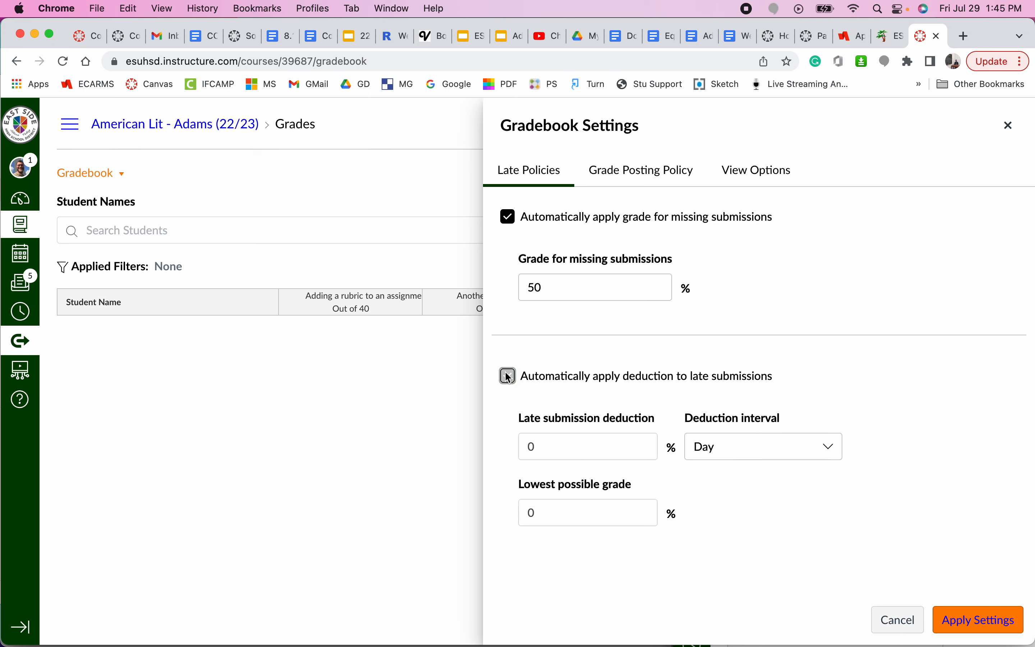
double_click(549, 447)
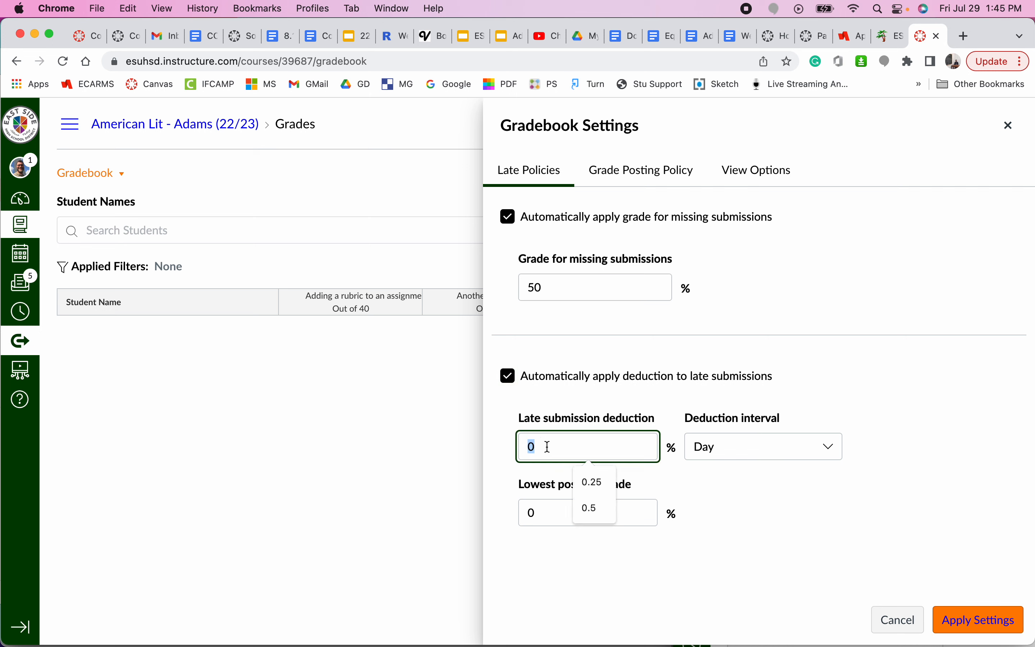
text(1)
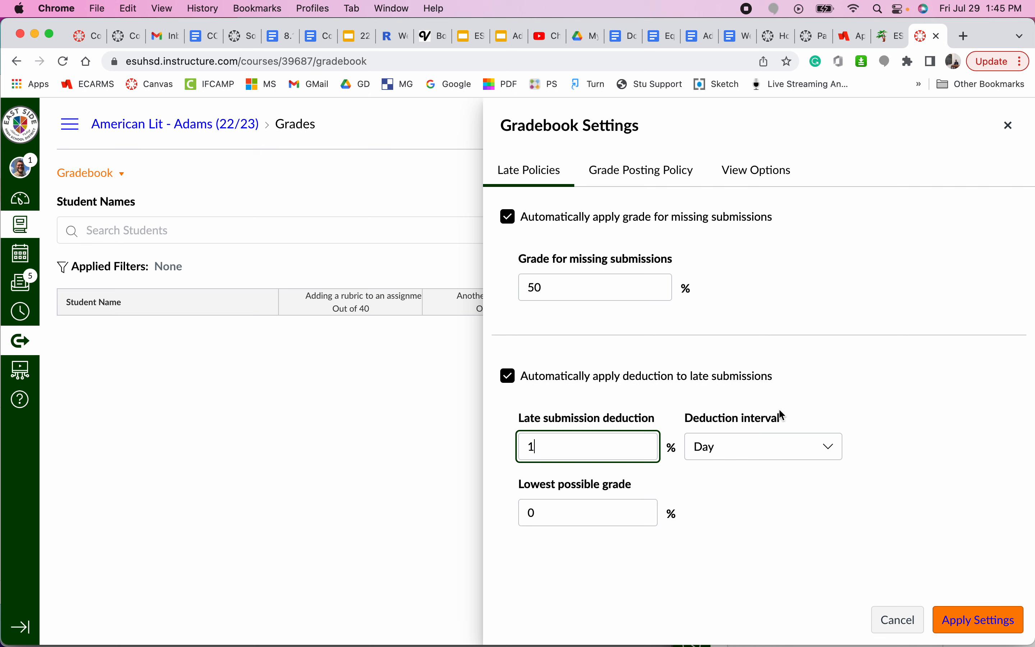
click(760, 451)
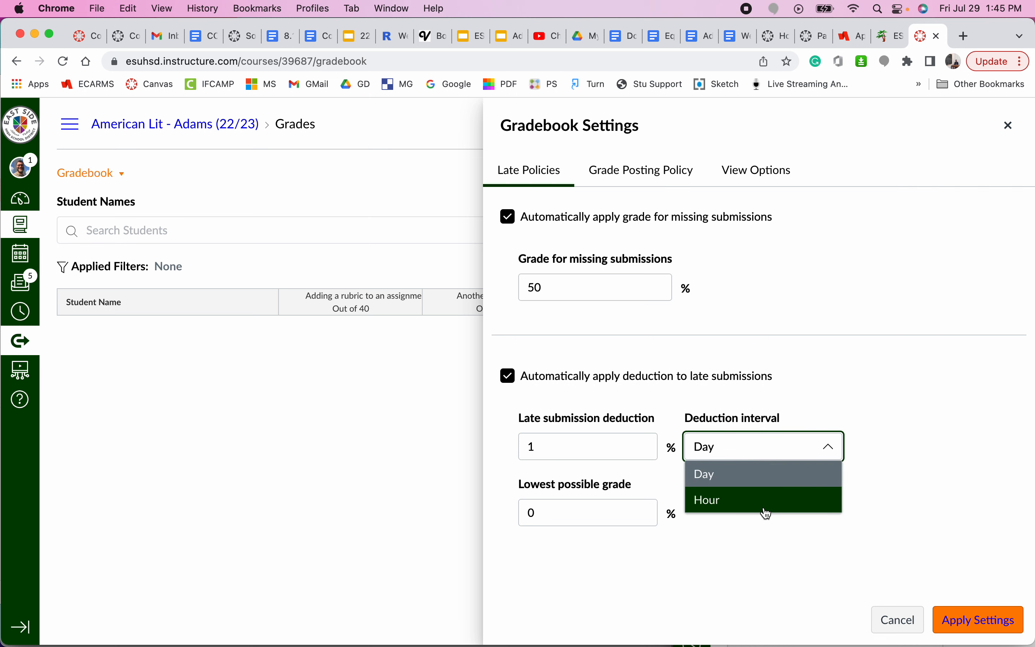
click(774, 483)
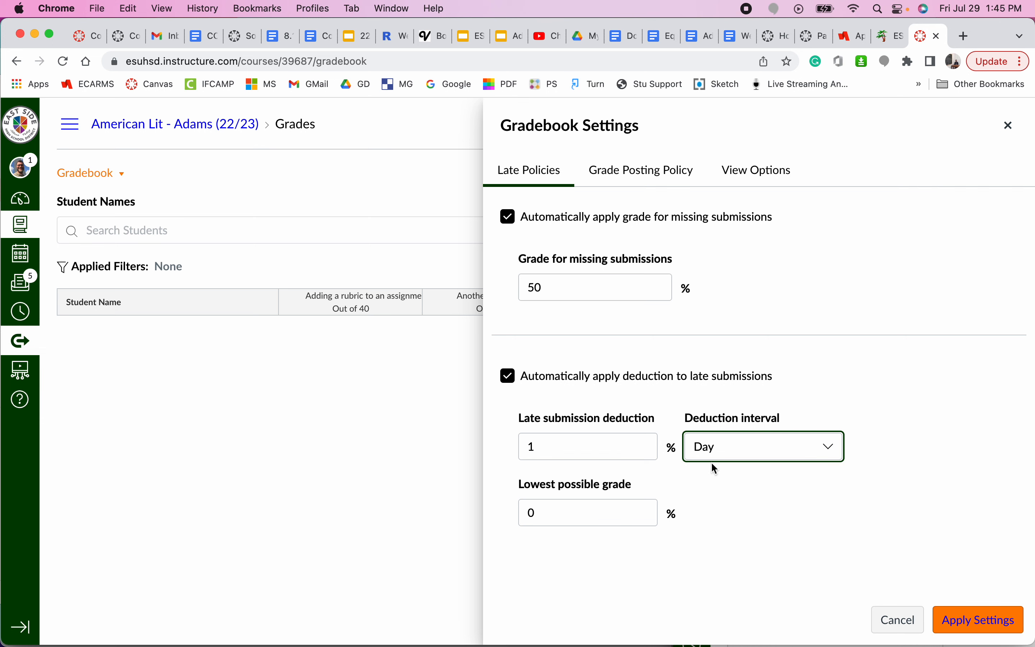
Set the late submission deduction to 0.25%
double_click(544, 442)
text(.5)
key(BackSpace)
key(BackSpace)
text(.25)
Set the lowest possible grade for late submissions to 50% and apply the gradebook settings
double_click(556, 517)
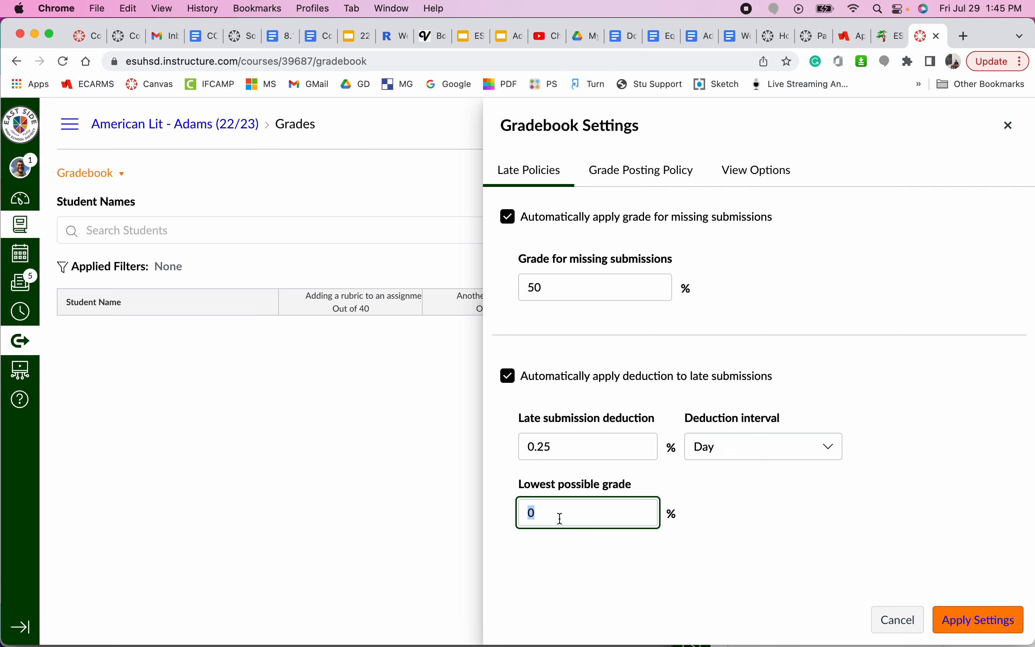
text(50)
click(972, 620)
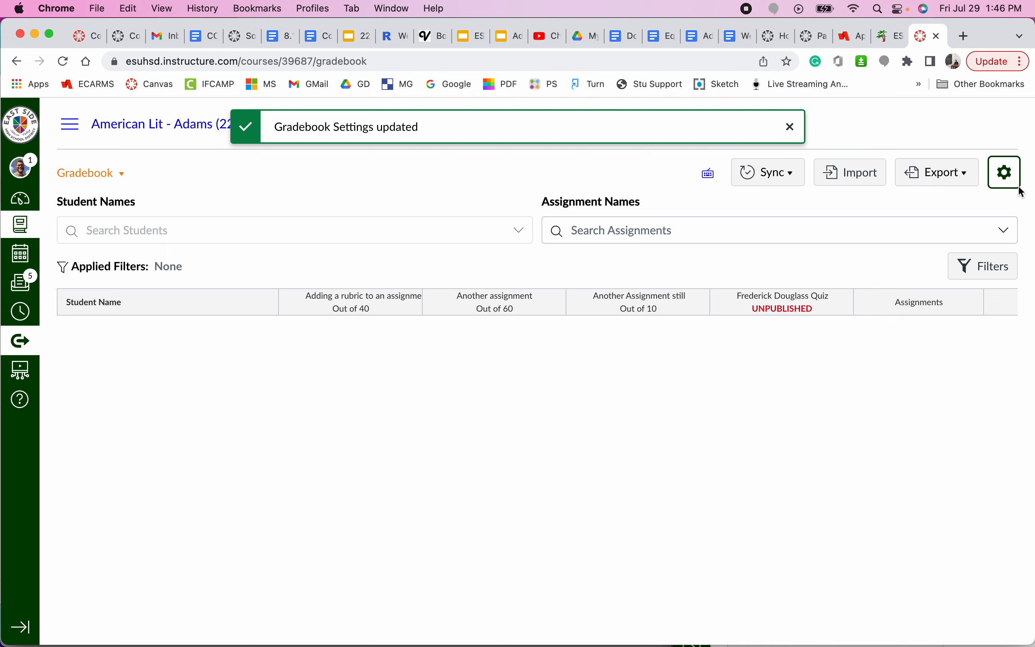
Examine the automatic and manual grade posting policies and the view options in the gradebook settings, and close them without applying changes
click(1009, 175)
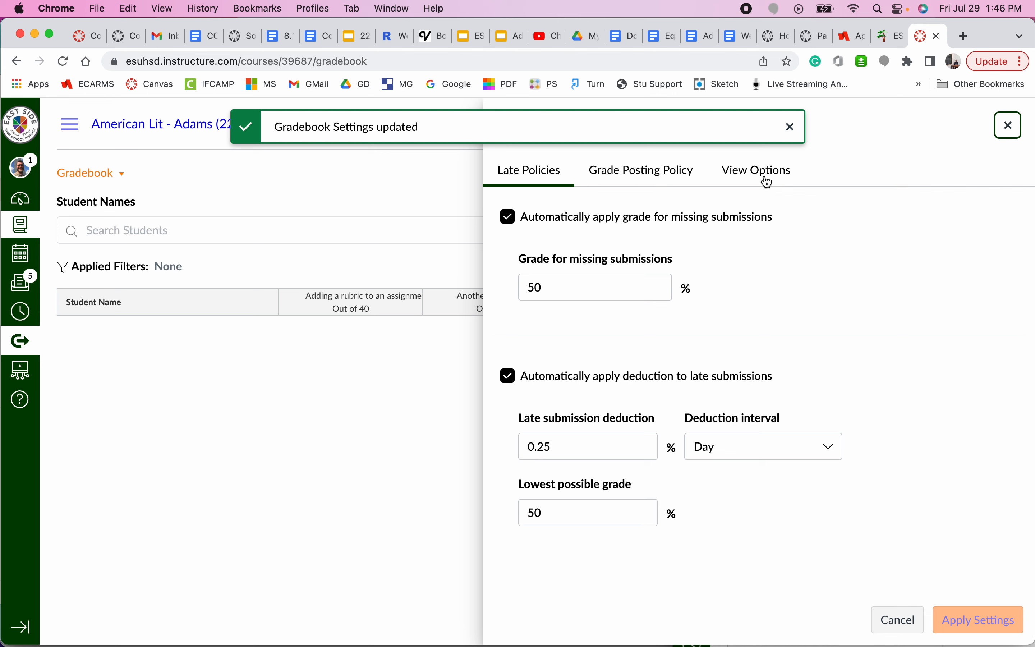
click(668, 171)
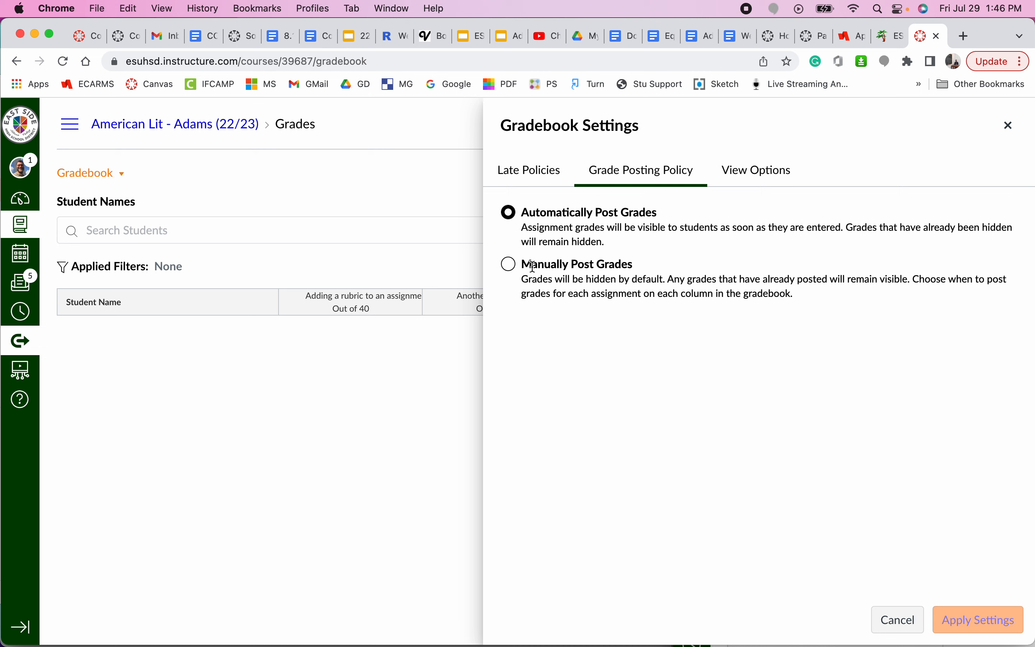
click(518, 268)
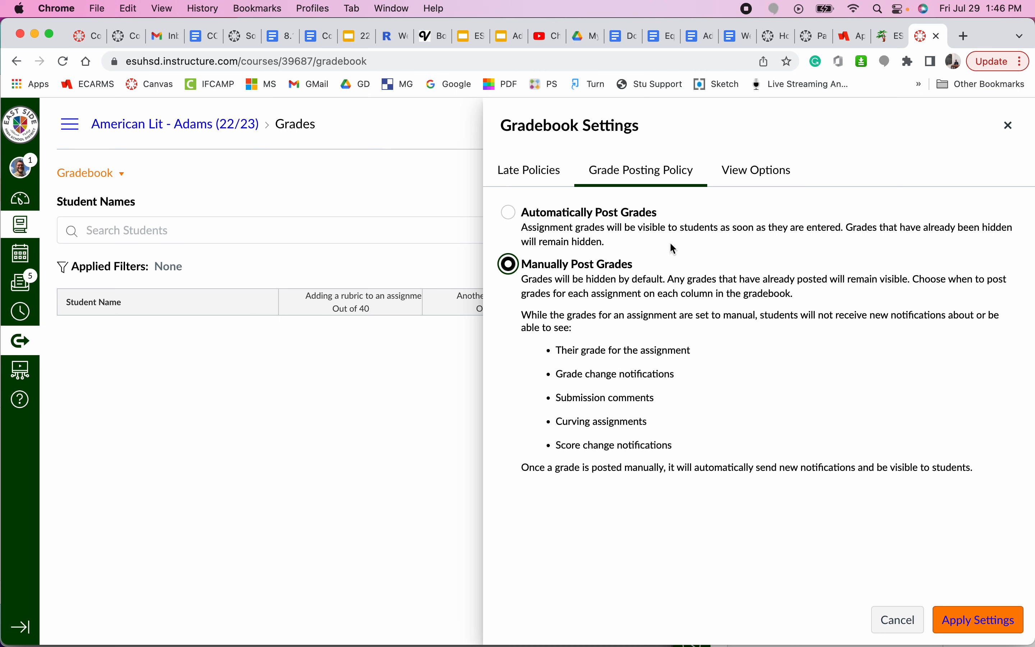
click(509, 213)
click(760, 171)
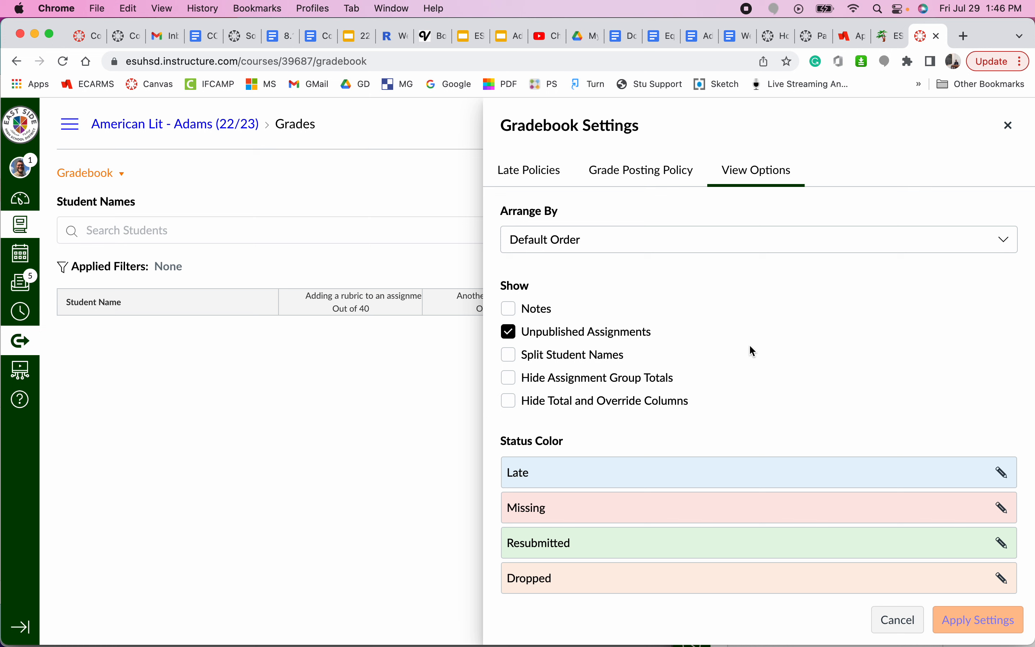
click(551, 173)
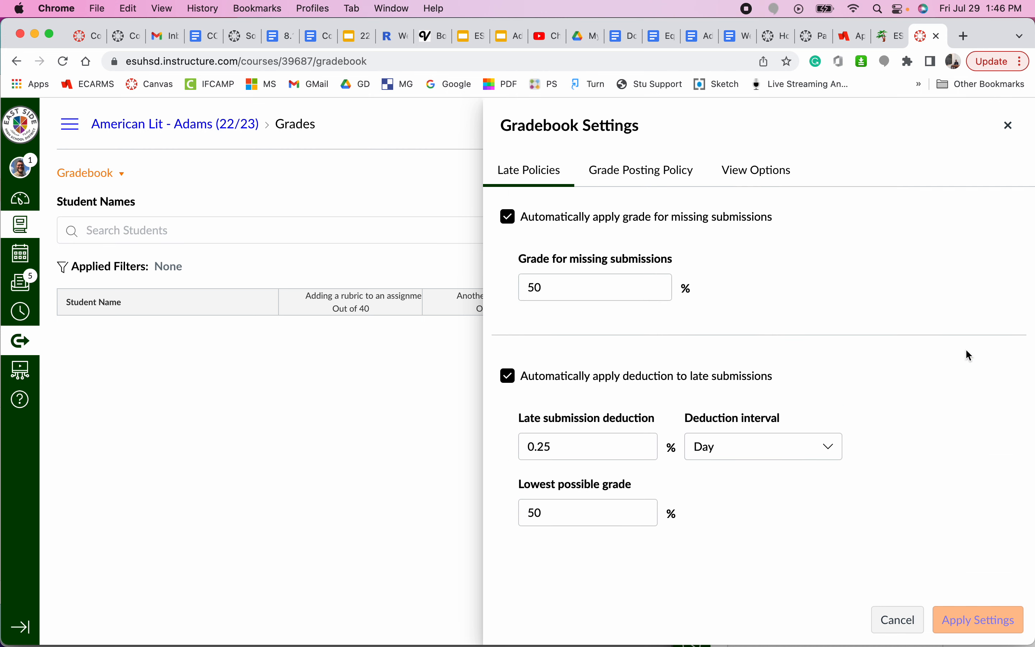
click(1013, 127)
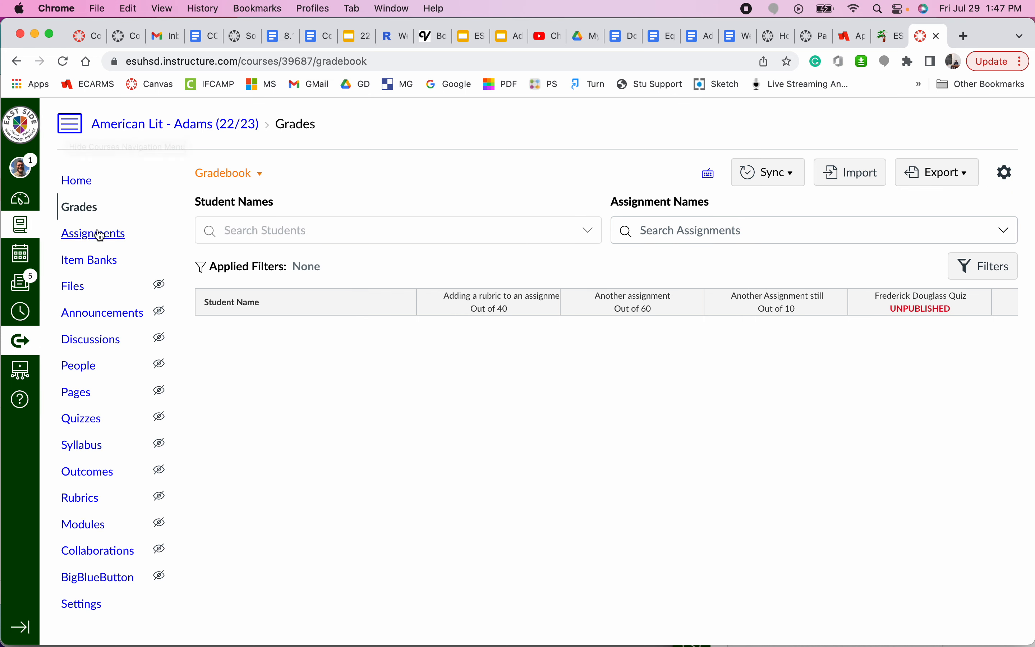
Edit the Assignments group of the course and change its group name to Written Communication
click(85, 238)
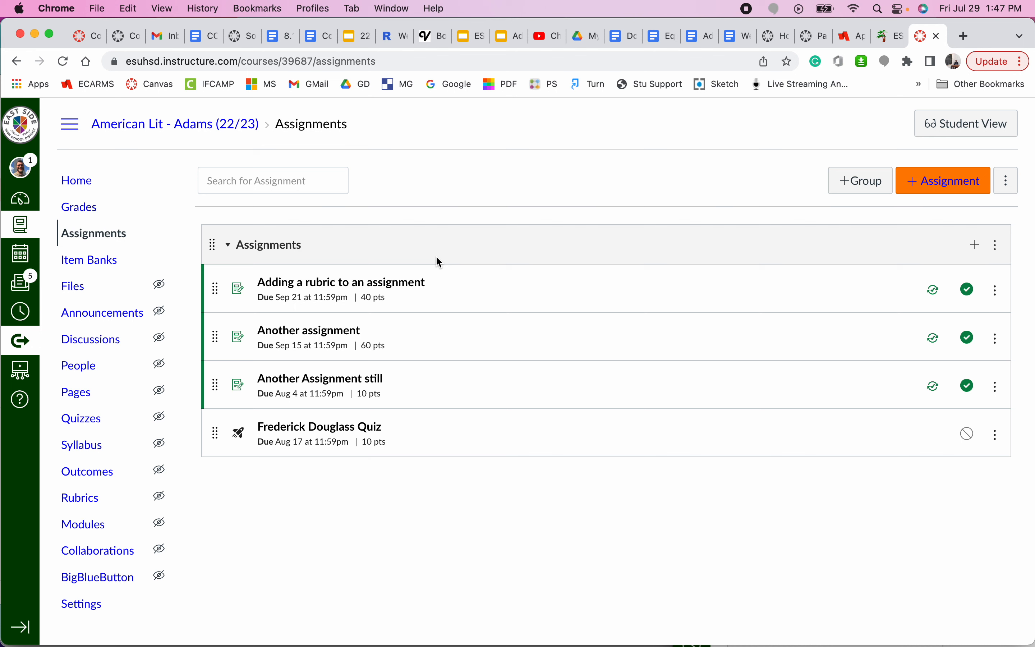
click(999, 247)
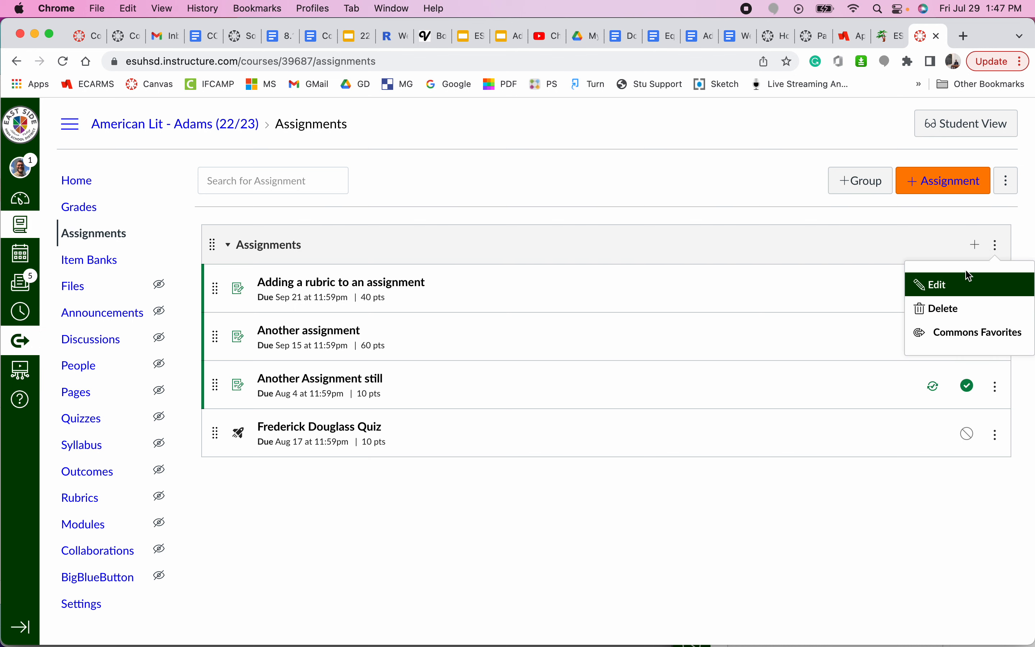
click(939, 284)
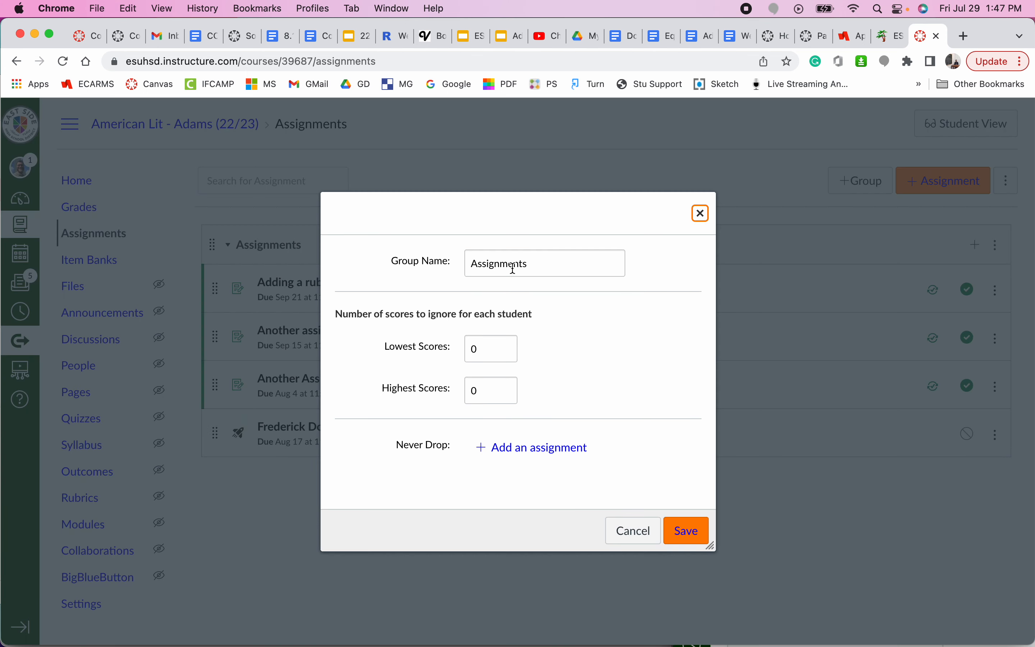
double_click(556, 257)
text(Written Communication)
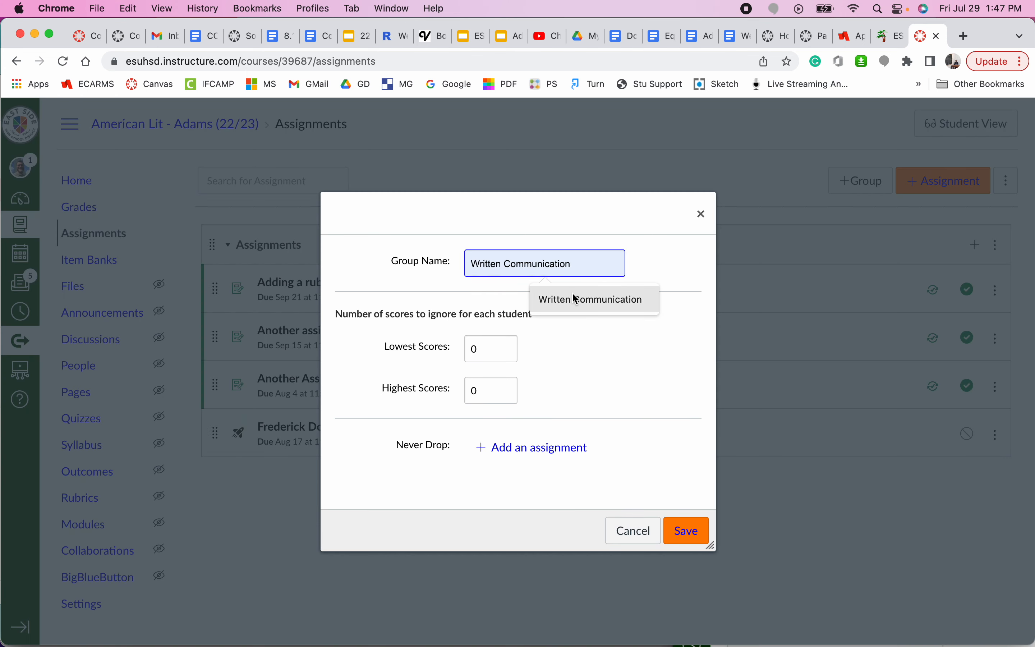
click(573, 298)
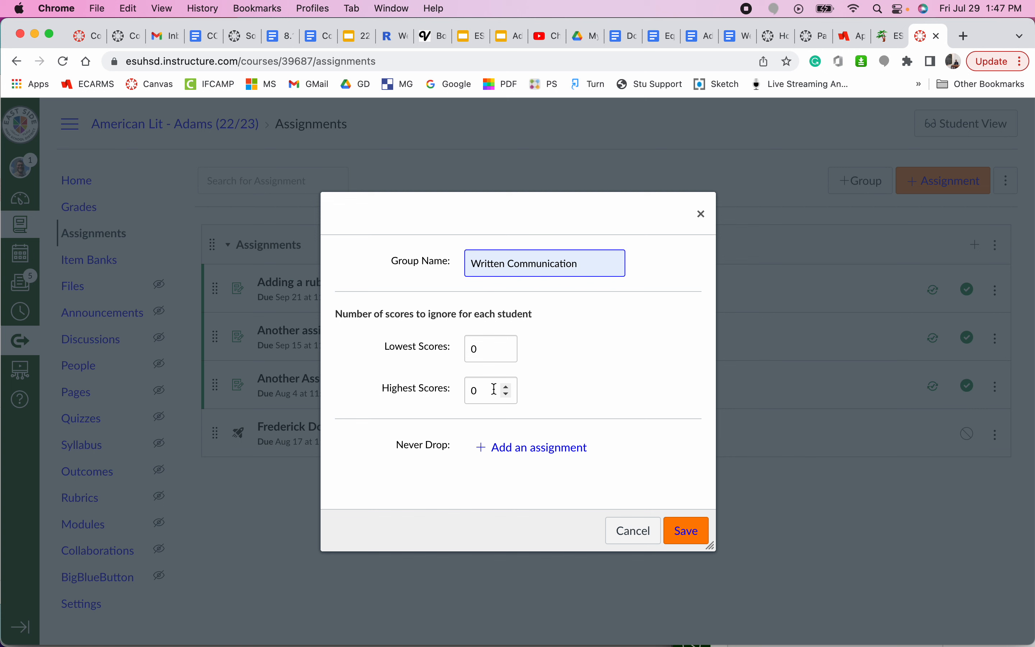
Add "Adding a rubric to an assignment" as a never-drop assignment for the group and save the group
click(551, 449)
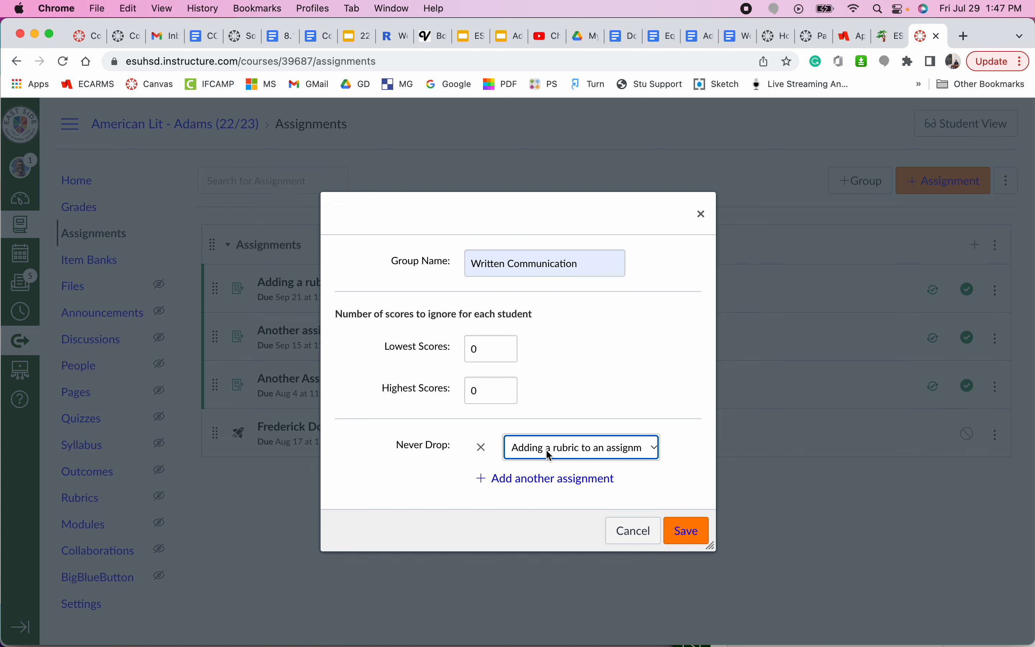
click(575, 447)
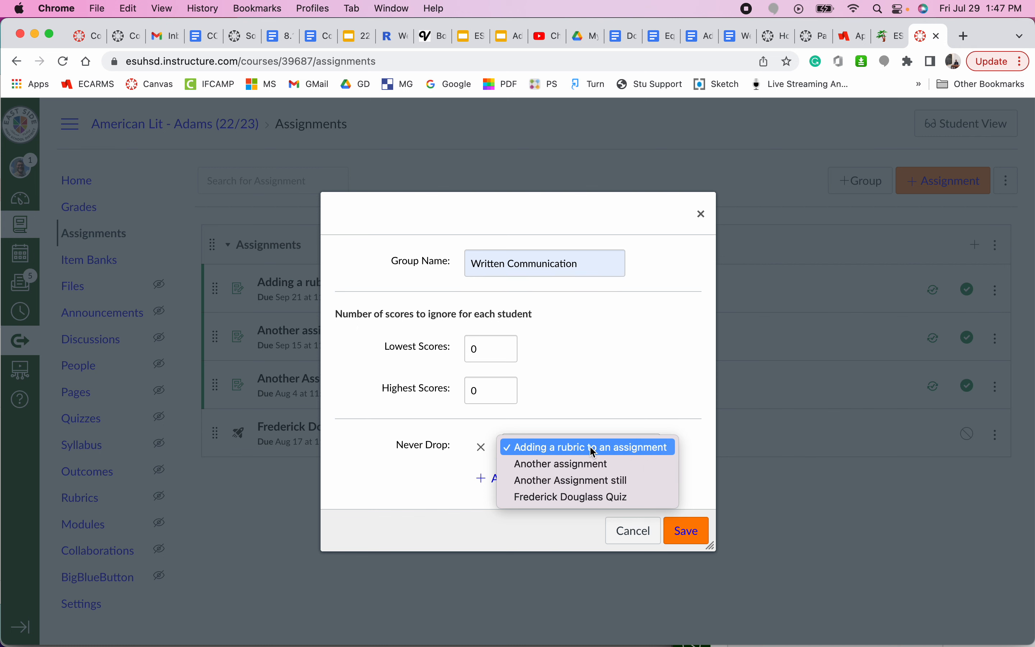
click(622, 398)
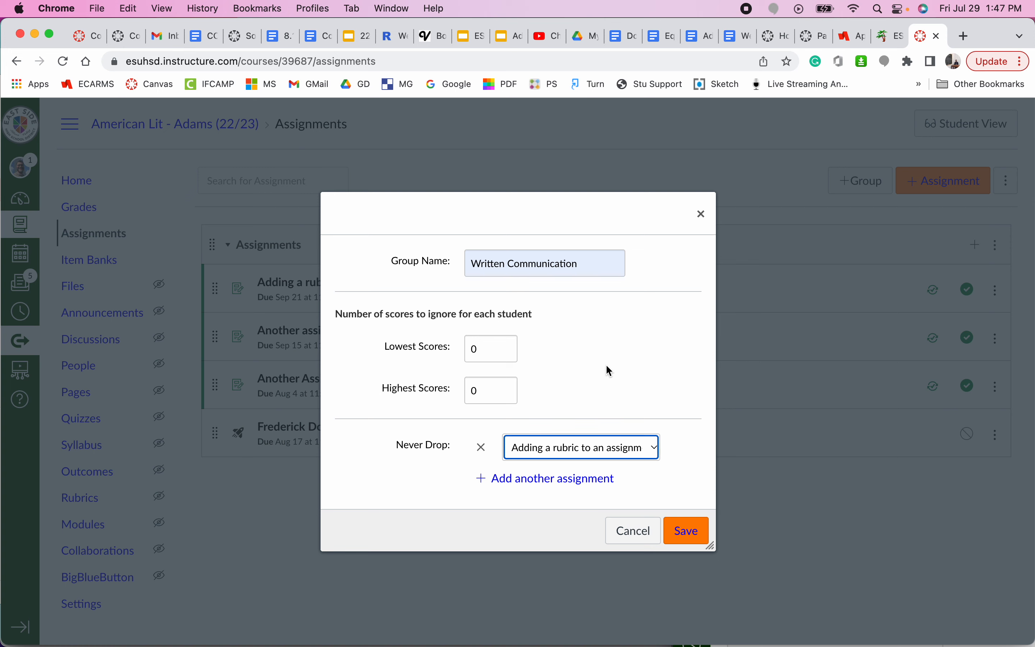
click(687, 542)
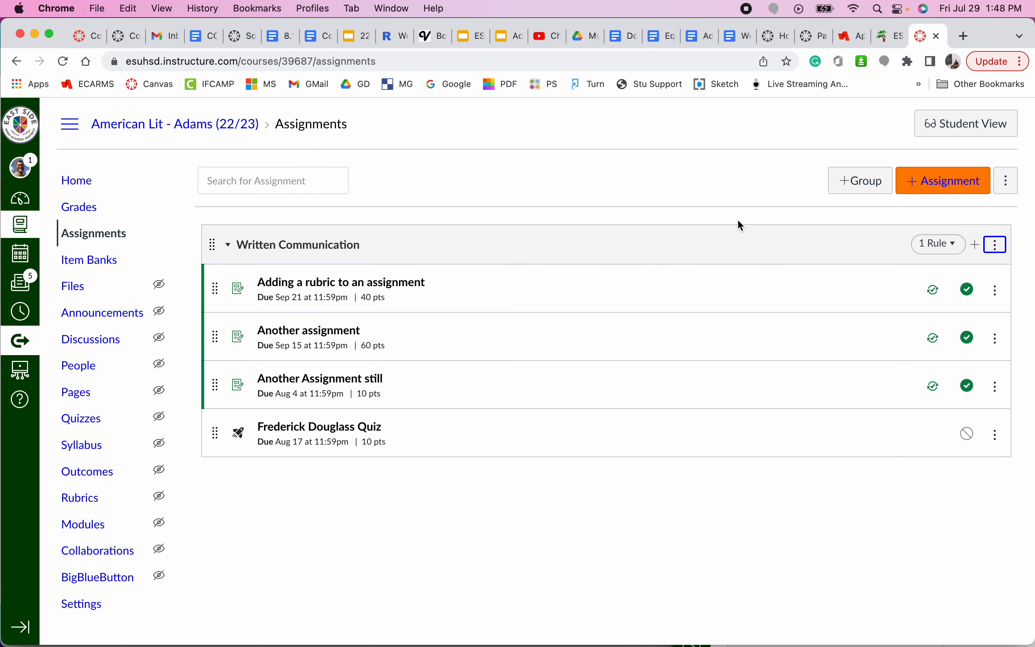
Add an assignment group named Collaboration
click(881, 186)
click(540, 362)
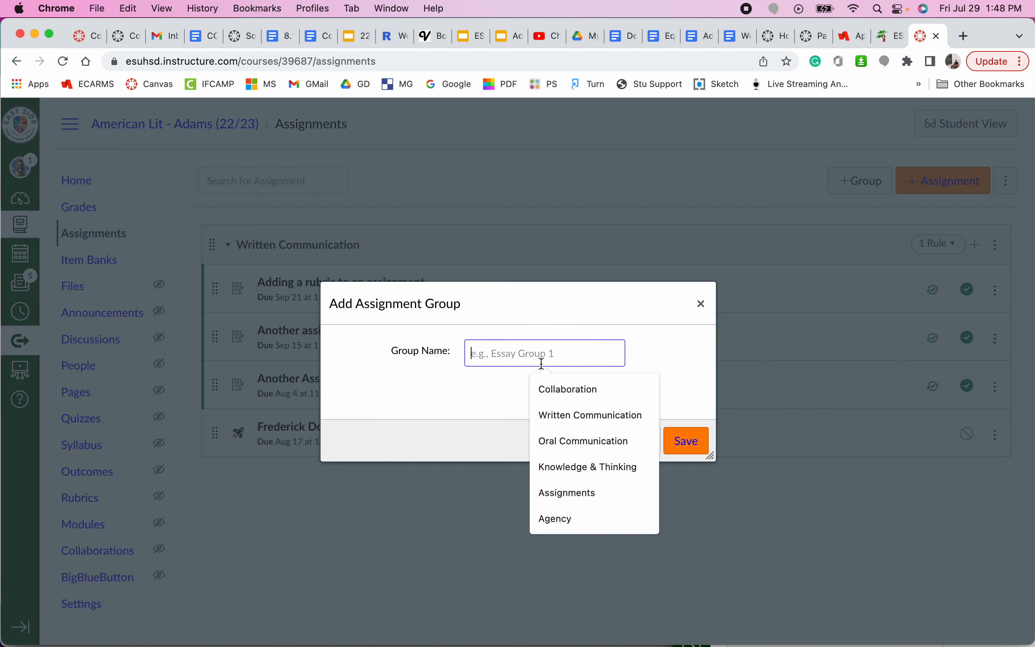
text(Collaboration)
click(598, 385)
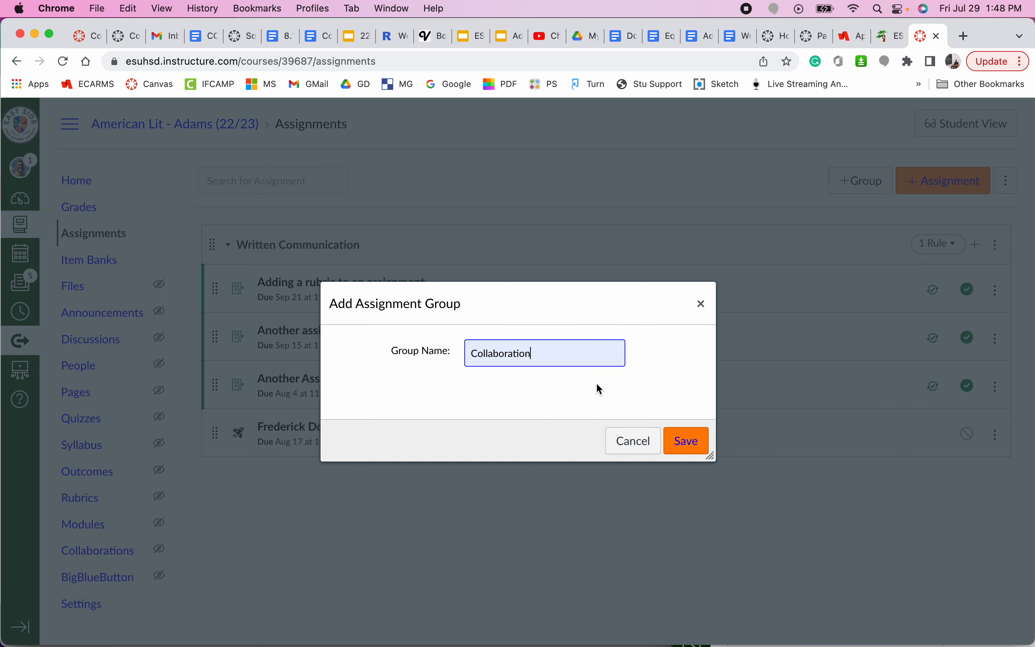
click(684, 443)
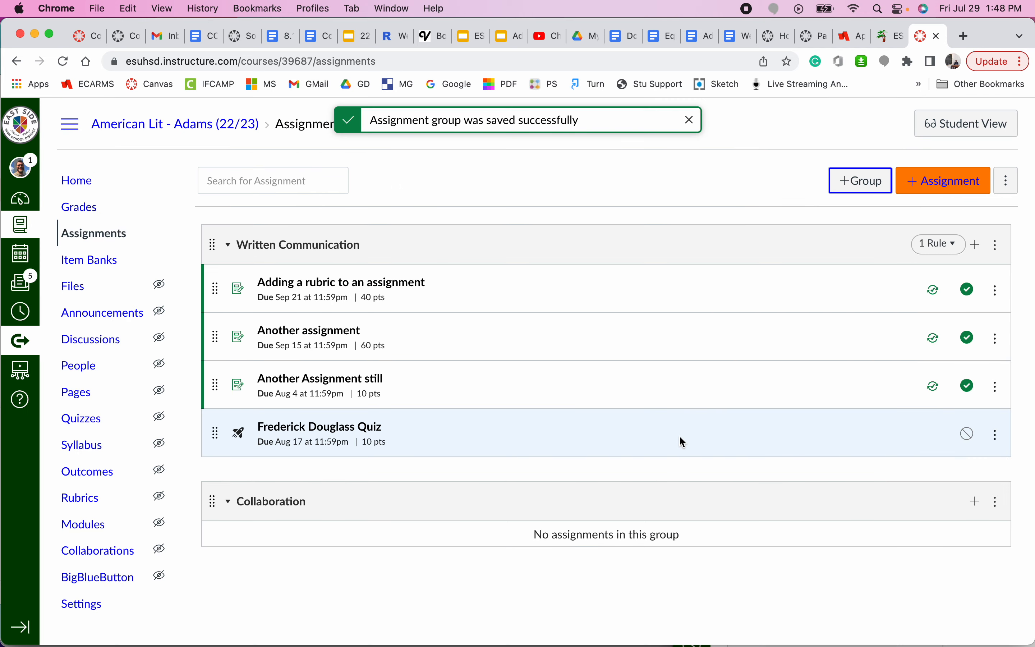
Add an assignment group named Knowledge & Thinking
click(869, 180)
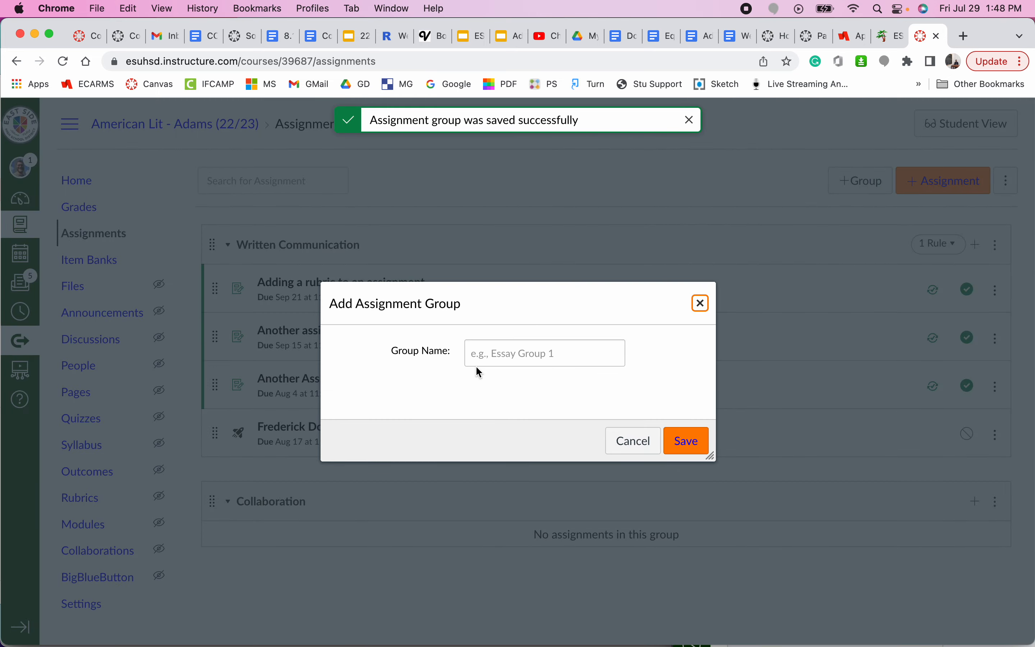
click(532, 359)
text(Knowledge & Thinking)
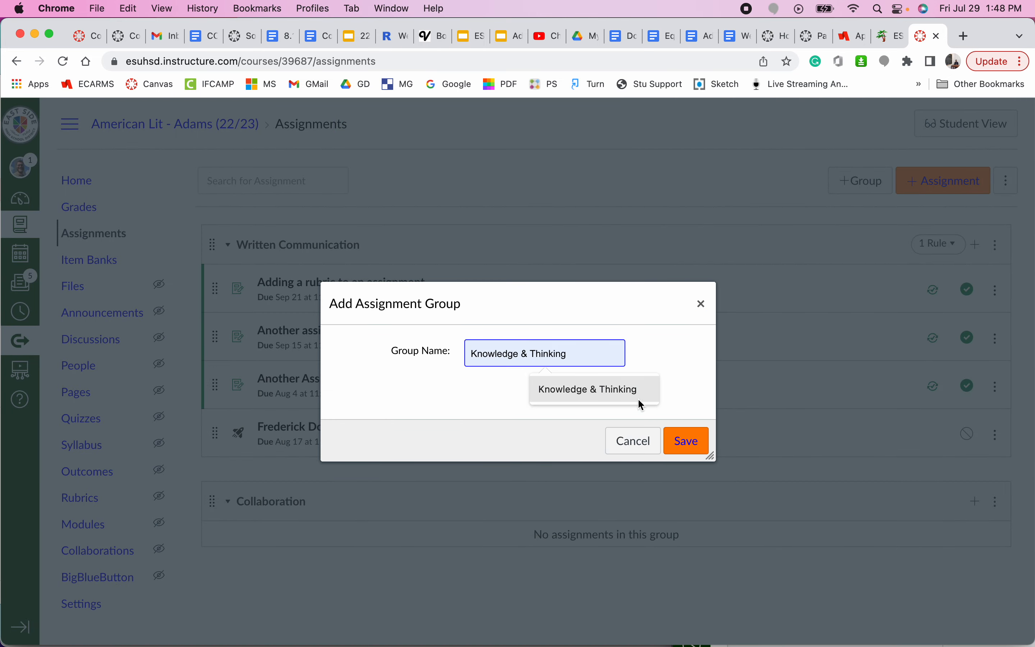
click(642, 402)
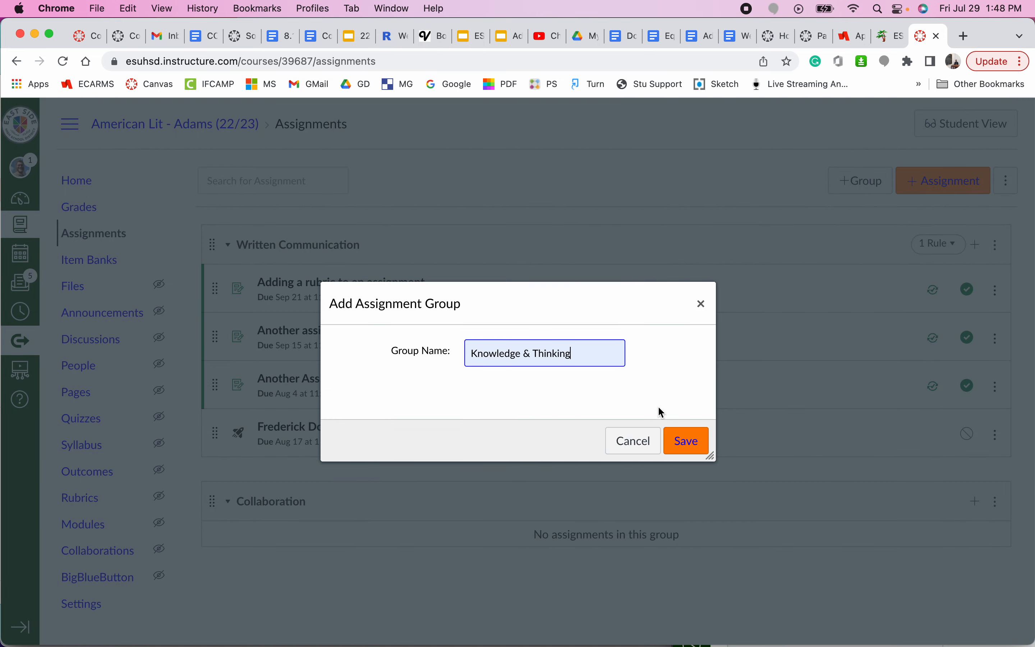
click(695, 446)
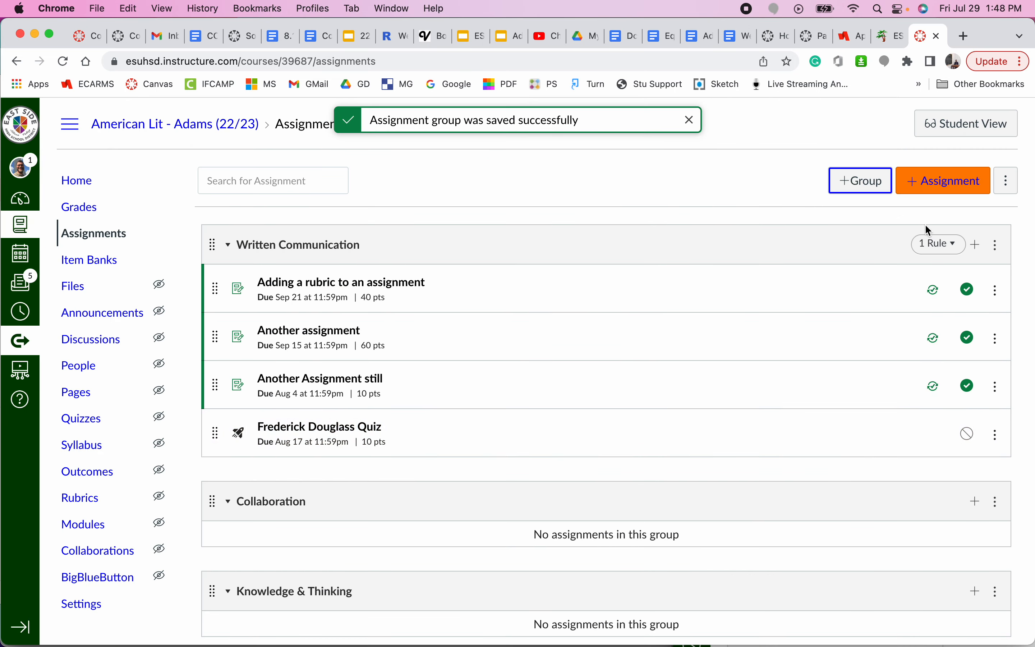
Add an assignment group named Agency and review the resulting list of groups
click(864, 181)
click(522, 349)
text(Agency)
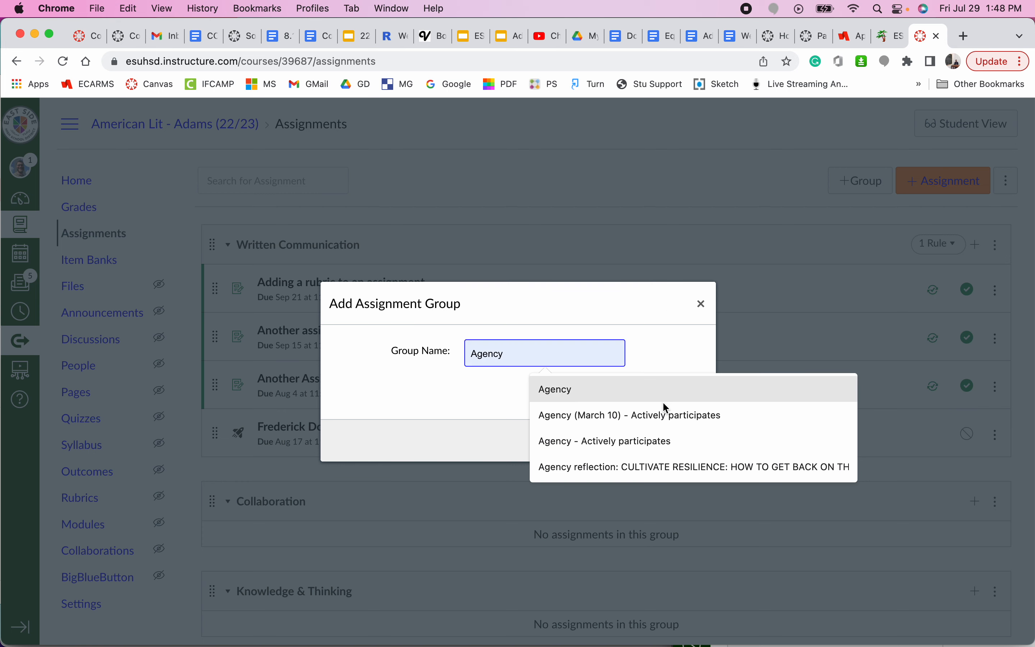
click(560, 390)
click(680, 435)
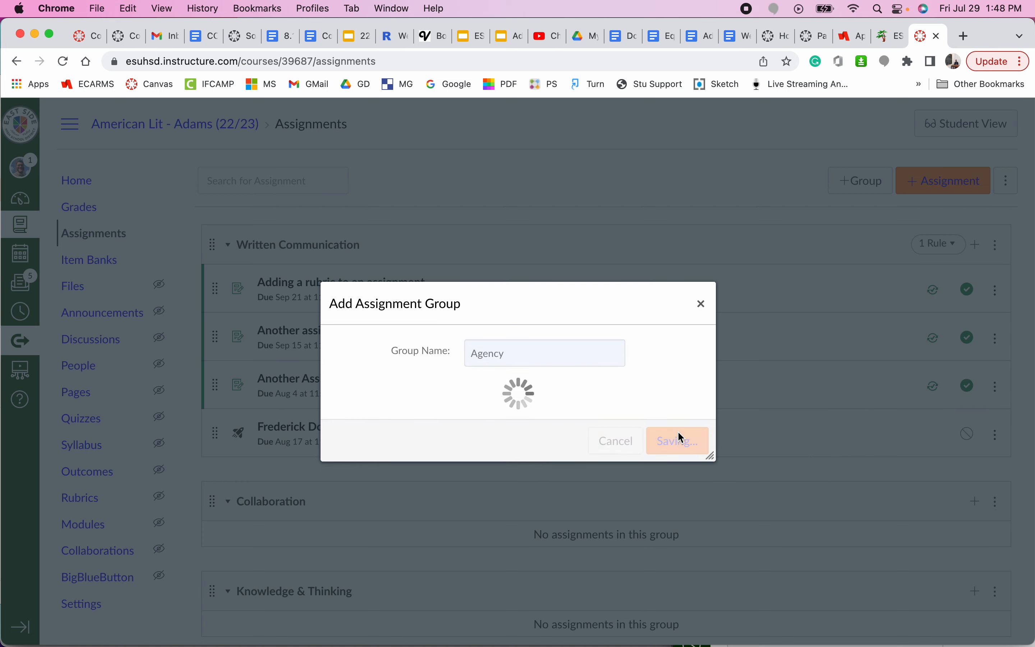
scroll(651, 482, down, 1)
scroll(655, 484, down, 2)
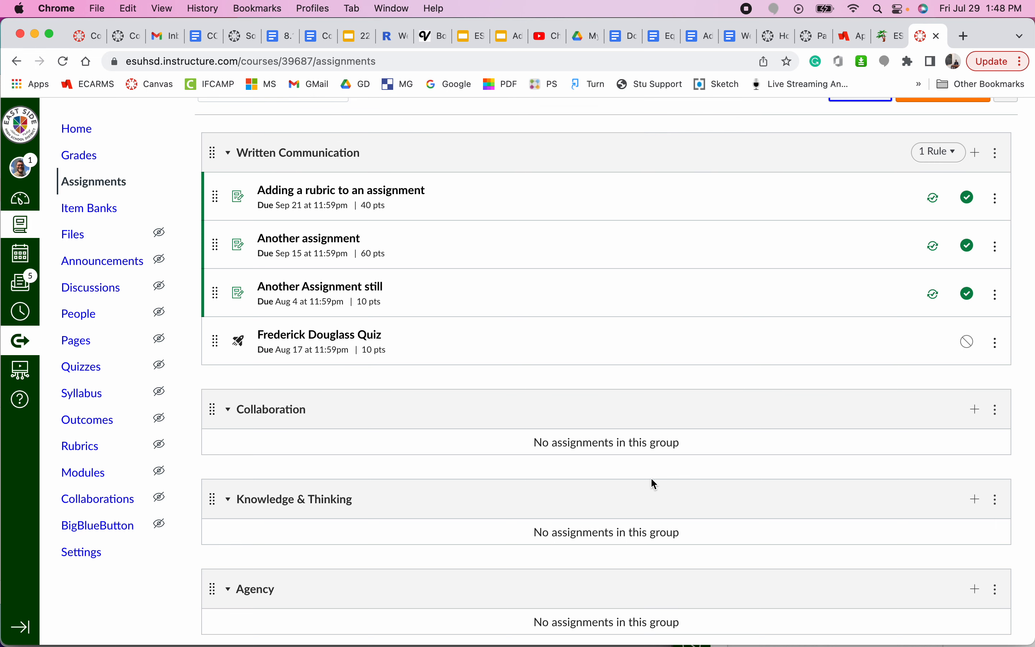
scroll(553, 297, up, 2)
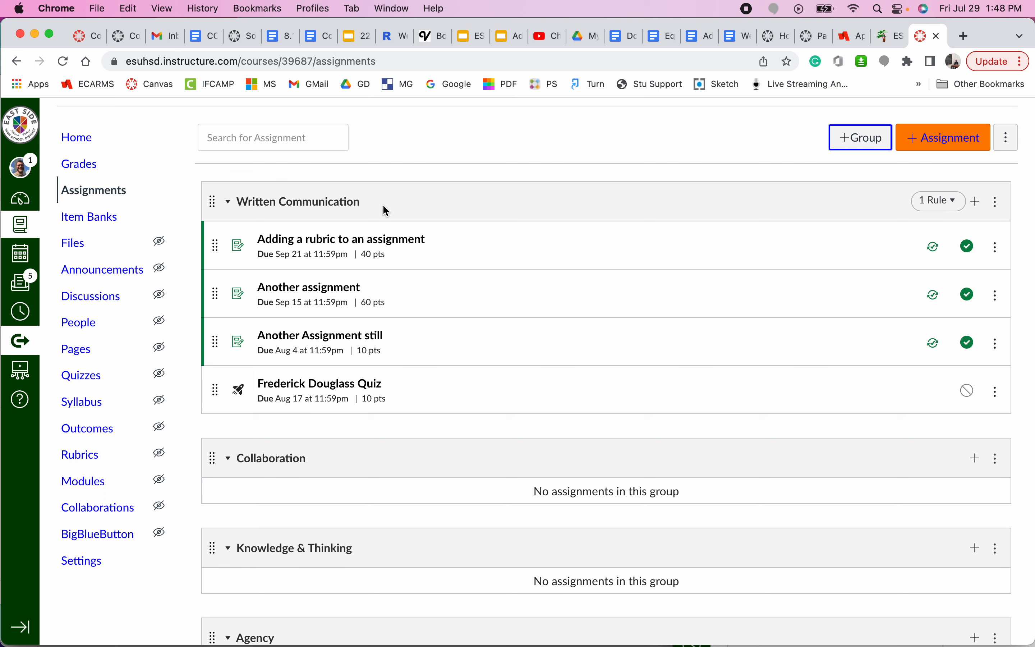
scroll(440, 425, down, 5)
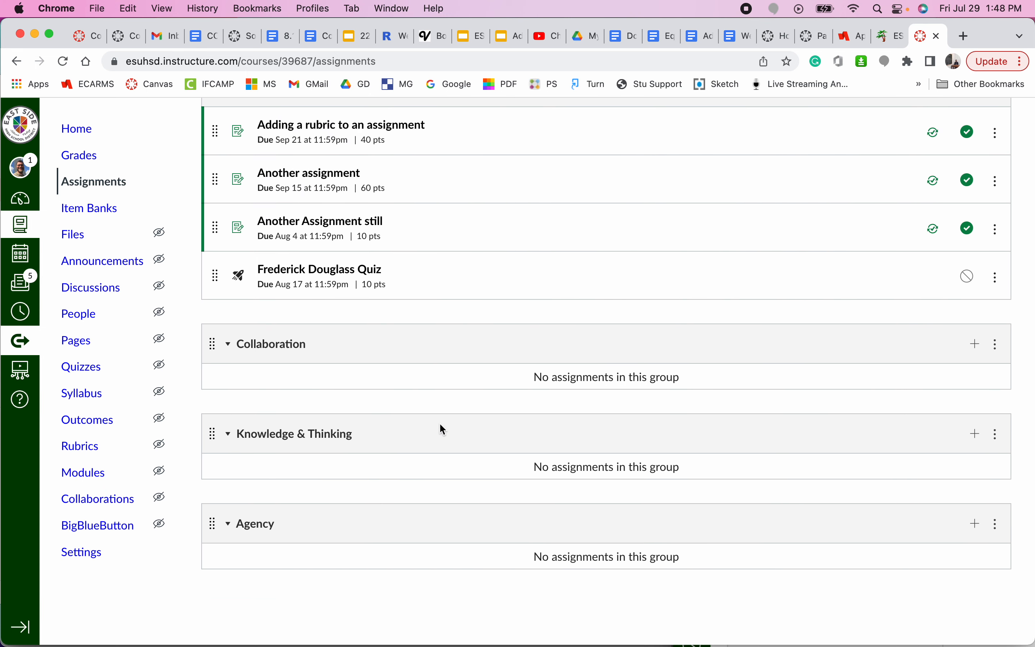
scroll(443, 429, up, 7)
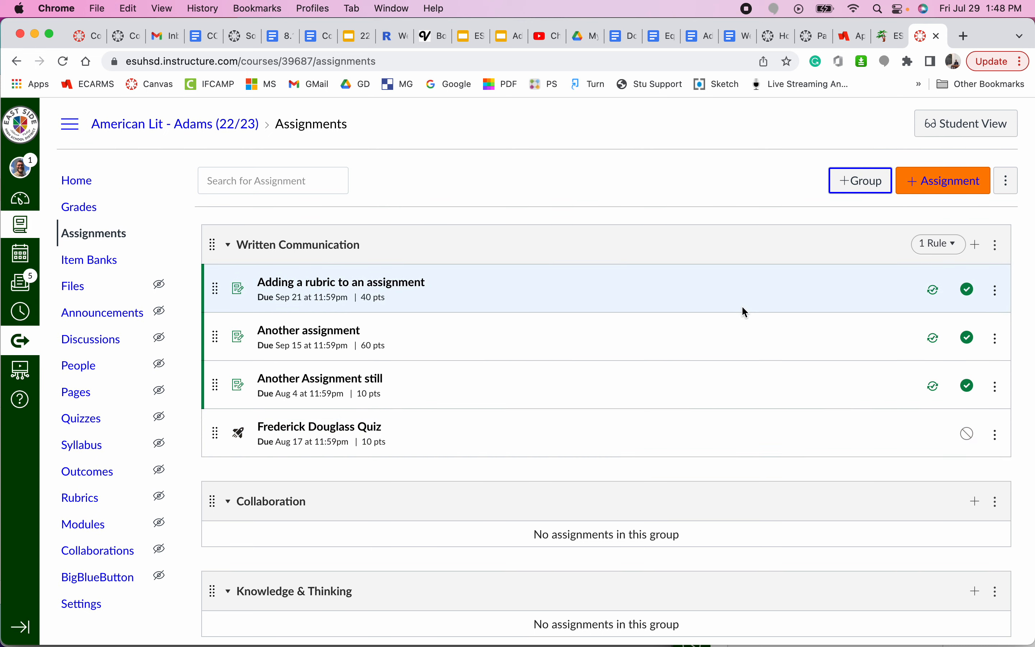
Turn on weighting of the final grade based on assignment groups for the course
click(1010, 182)
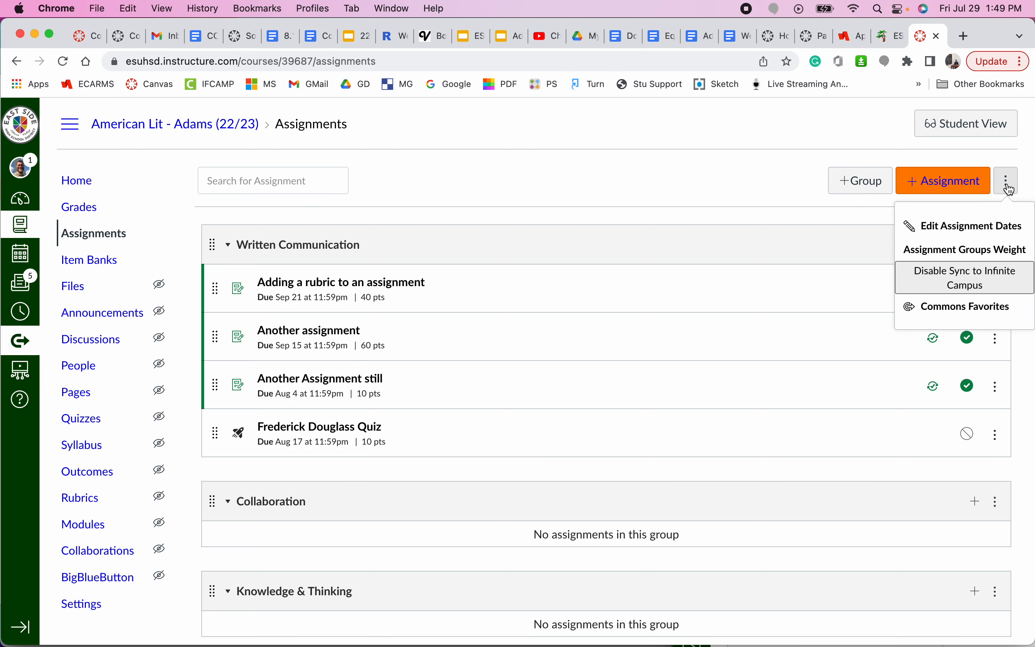
click(971, 252)
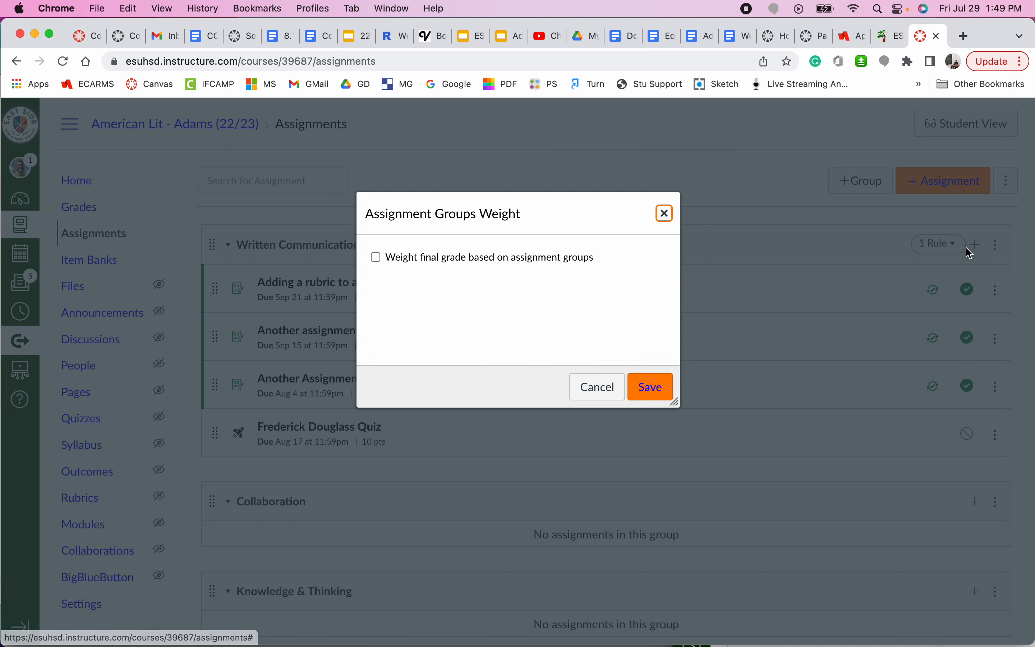
click(377, 258)
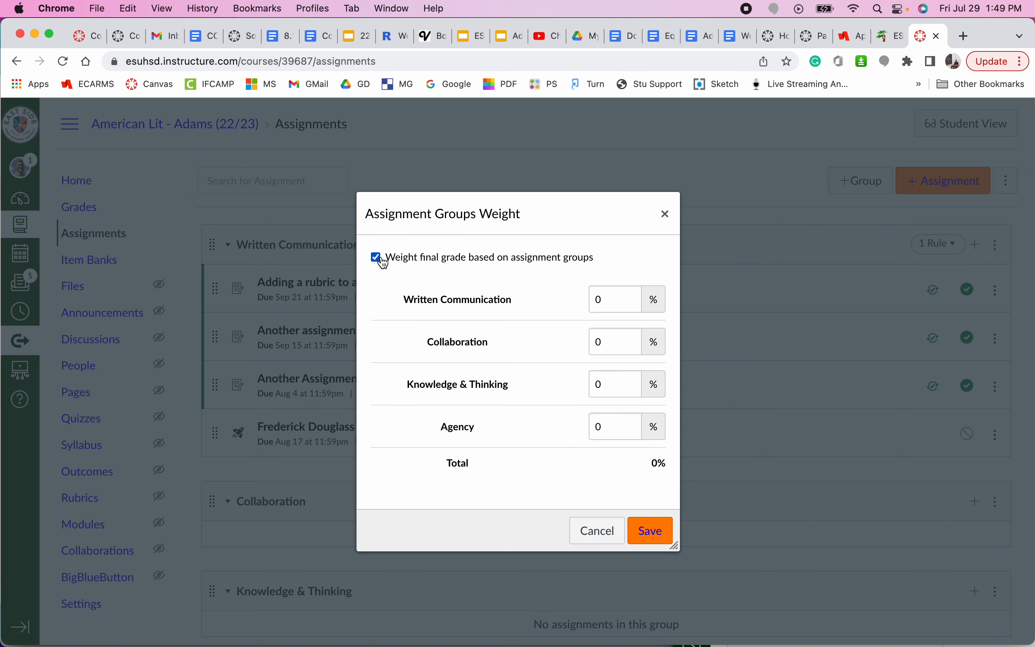
Set the group weights to 35% for Written Communication, 15% for Collaboration, 25% for Knowledge & Thinking and 25% for Agency
click(610, 296)
text(2)
double_click(607, 296)
text(35)
double_click(612, 342)
text(15)
click(618, 381)
text(35)
double_click(610, 386)
text(25)
double_click(617, 428)
text(25)
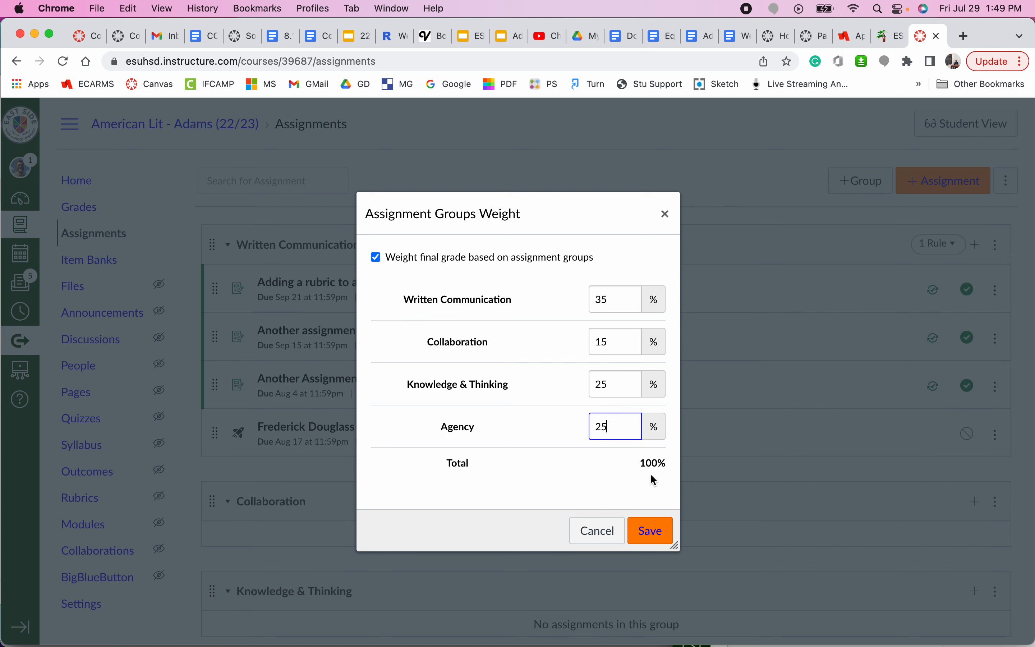
Set the Agency group's weight to 0% and the Collaboration group's weight to 40%
double_click(622, 427)
text(0)
double_click(619, 344)
text(35)
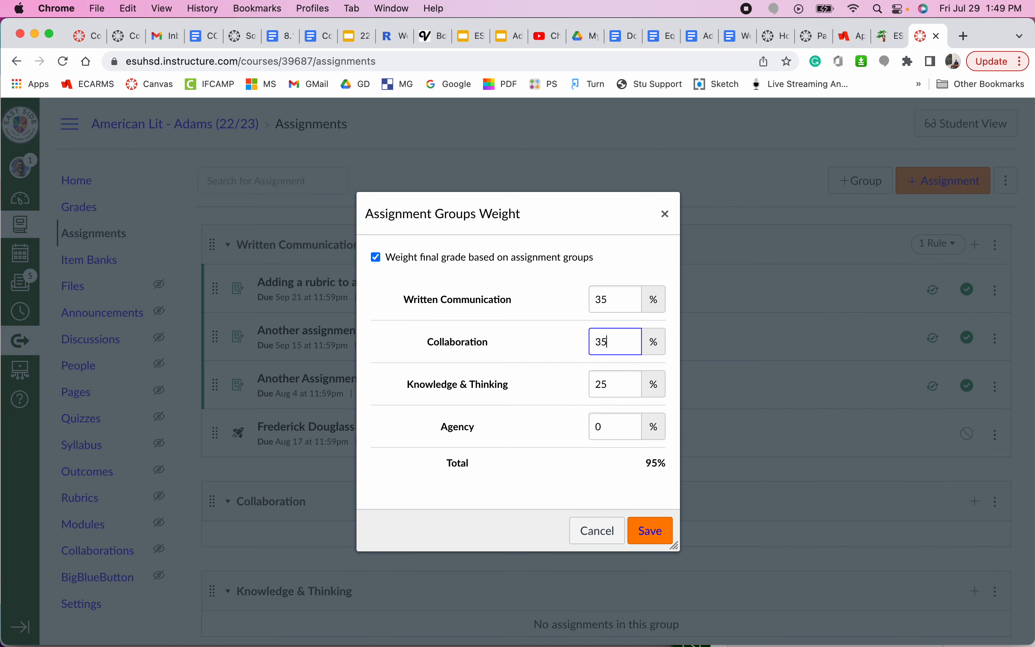
double_click(620, 344)
text(40)
click(625, 427)
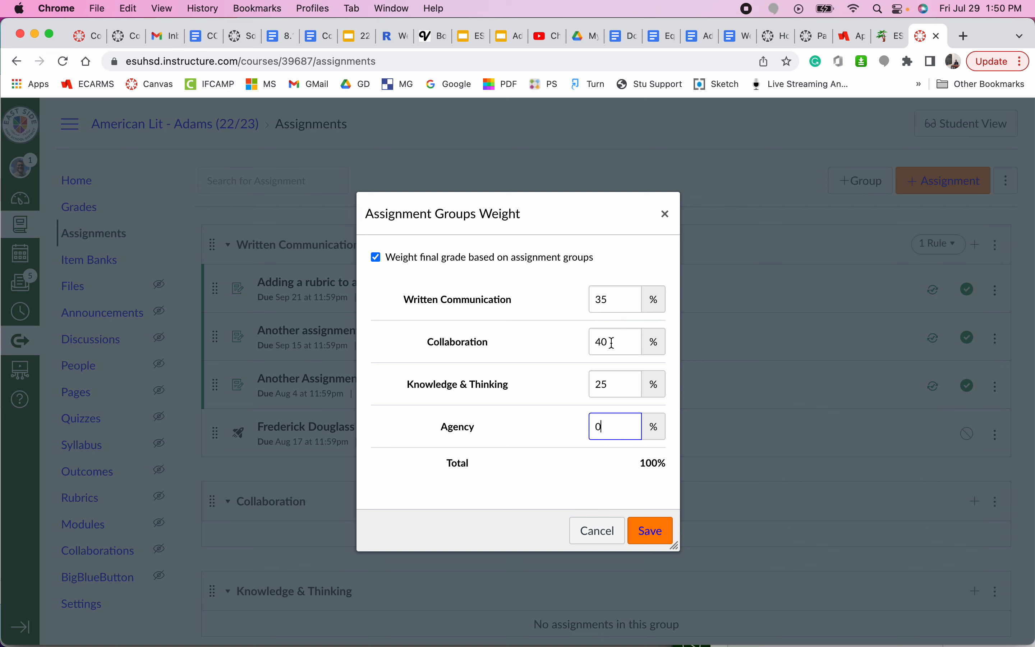
Set the Written Communication, Collaboration and Agency weights to 25% each and save the group weights
double_click(617, 298)
text(25)
double_click(616, 341)
text(25)
double_click(612, 427)
text(25)
click(651, 530)
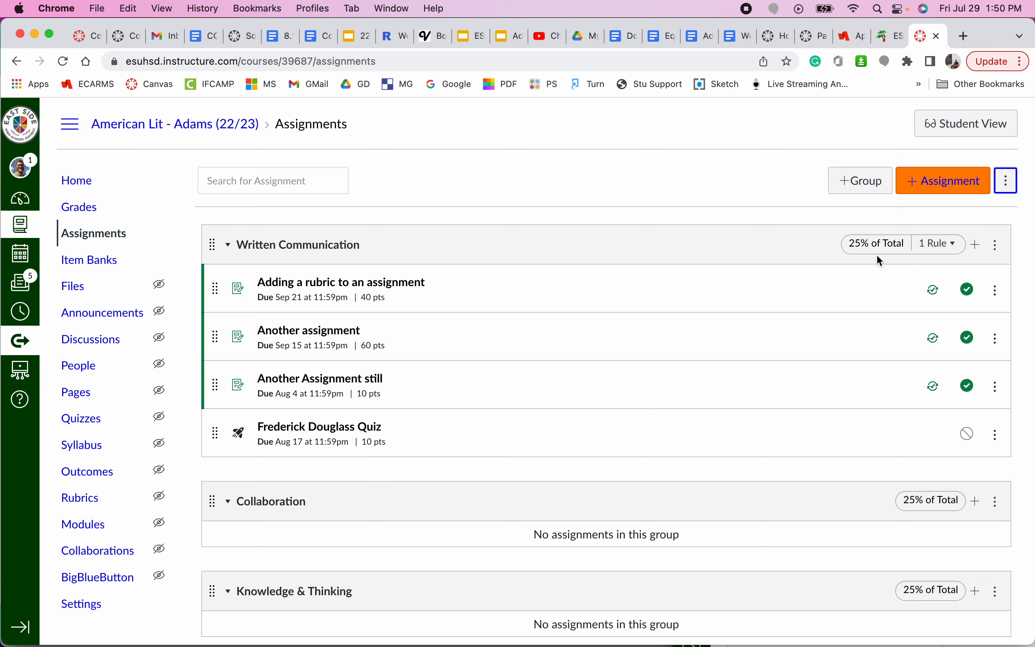
Check the weight shown for each assignment group and the rule applied to Written Communication
scroll(876, 254, down, 5)
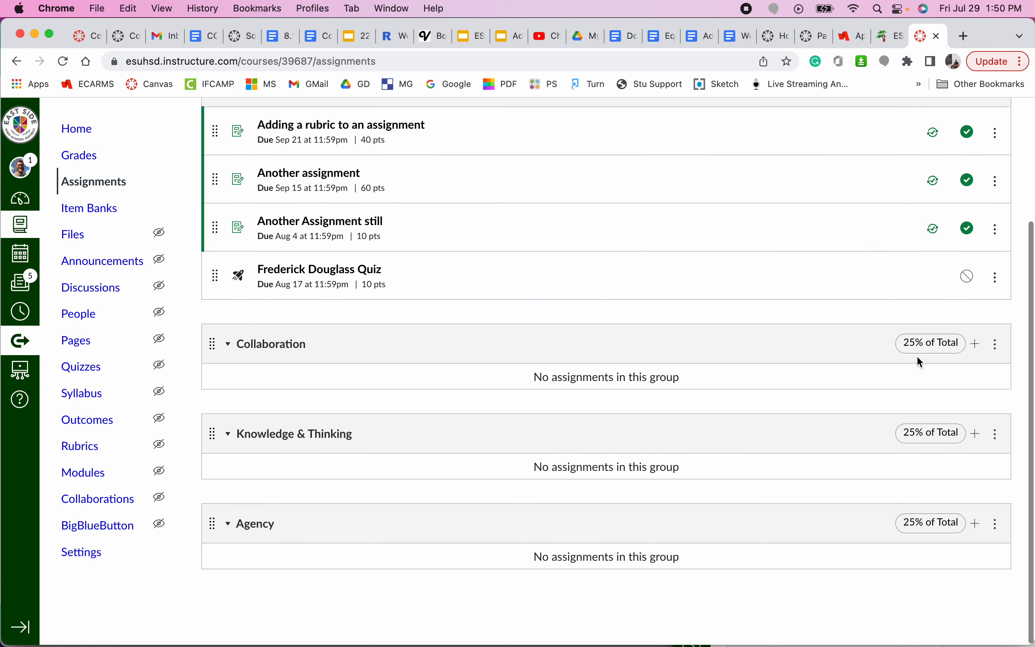
scroll(916, 355, up, 5)
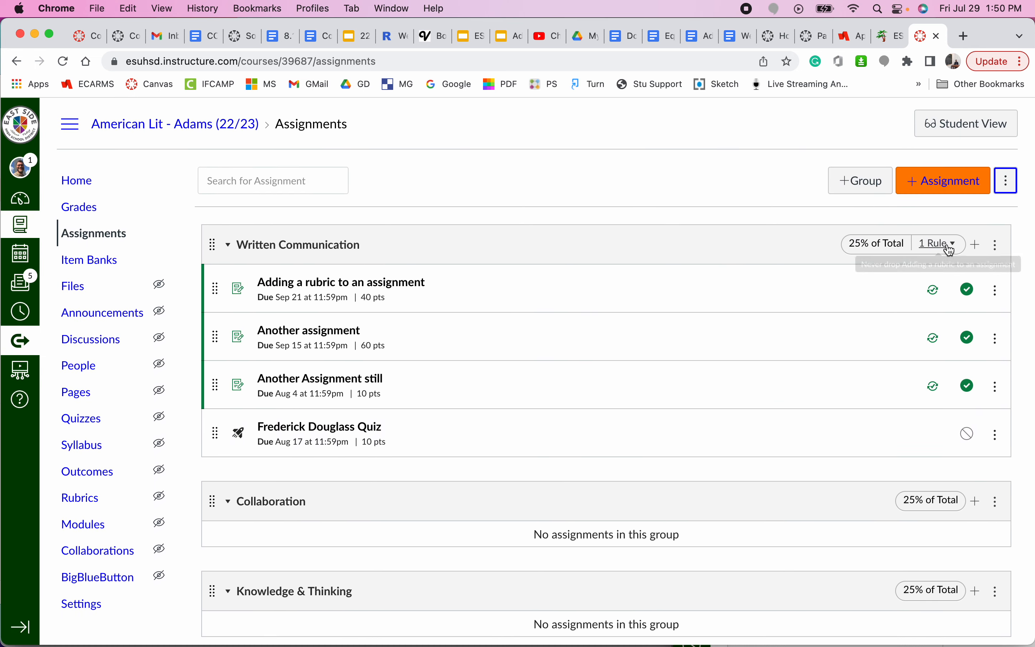
mouse_move(950, 251)
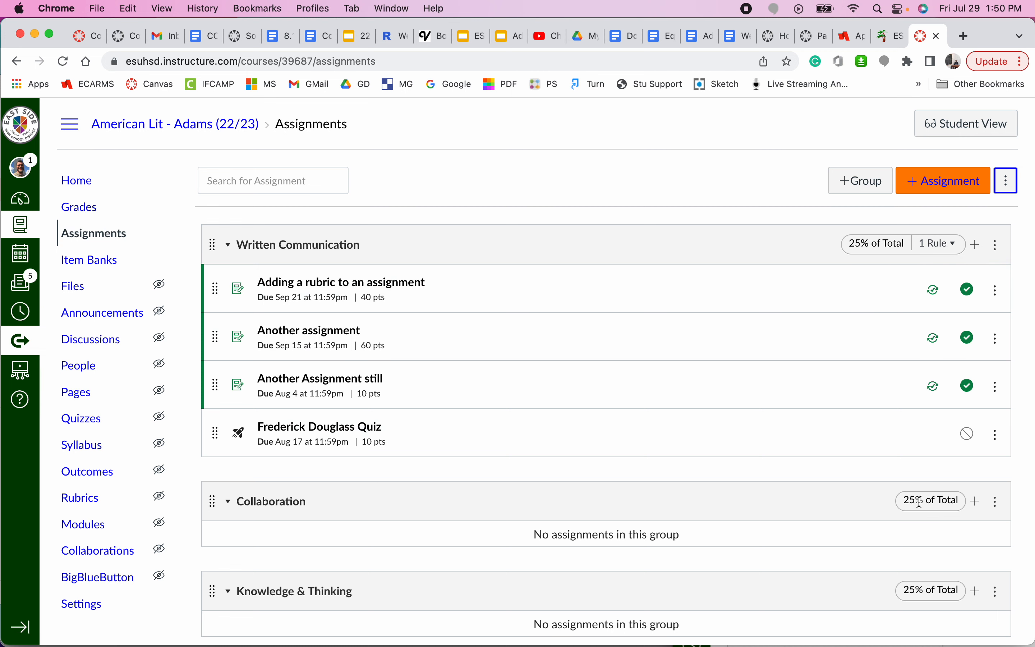
View the course's gradebook with the course navigation expanded, and return to the assignment list
click(78, 186)
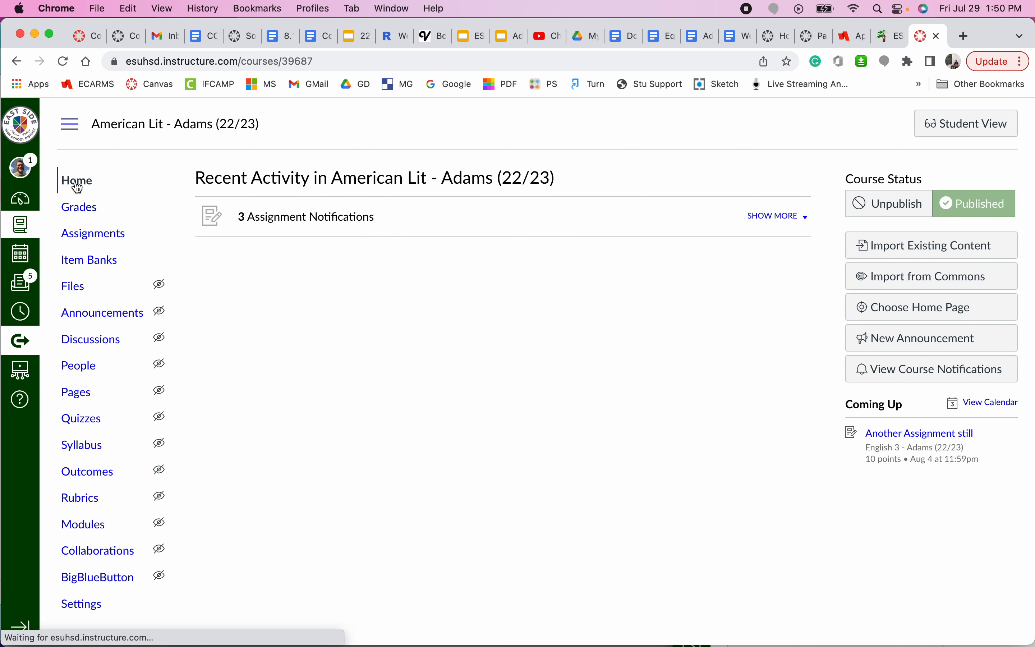
click(85, 214)
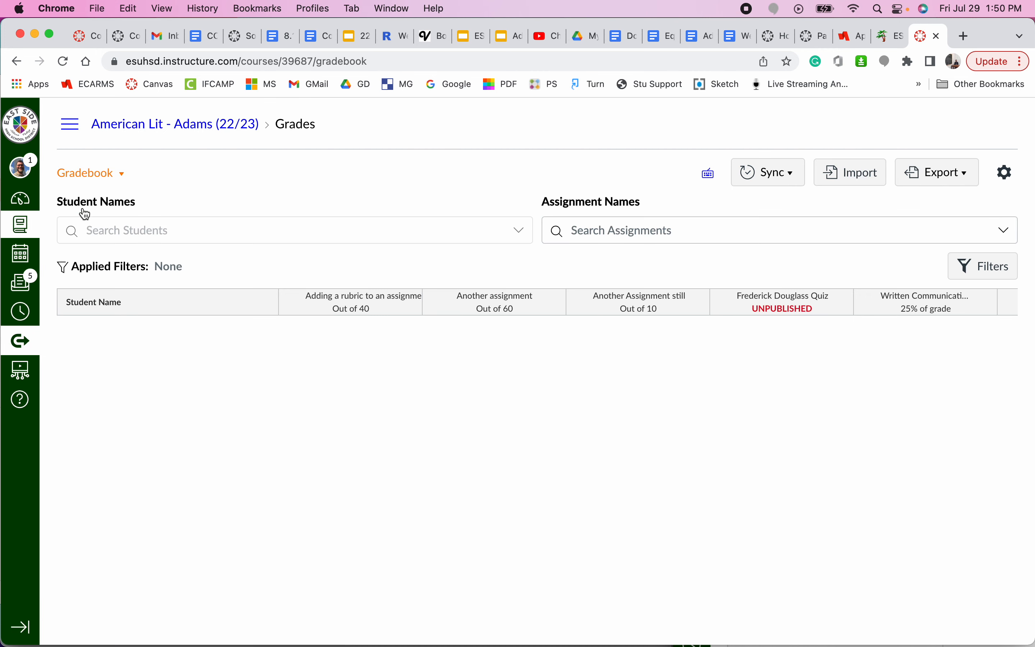
click(67, 128)
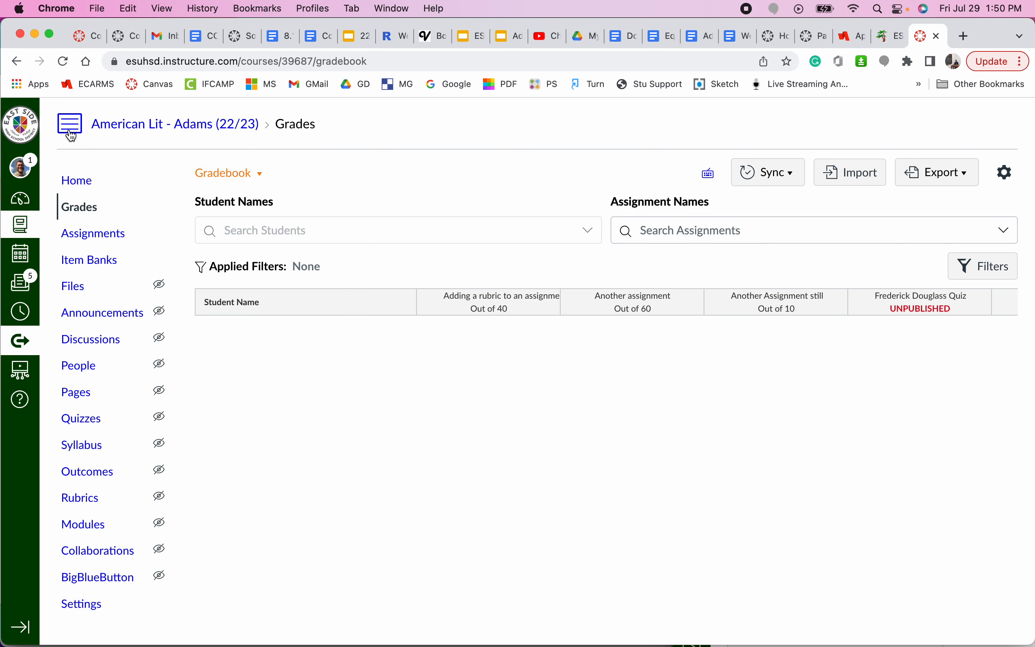
click(92, 247)
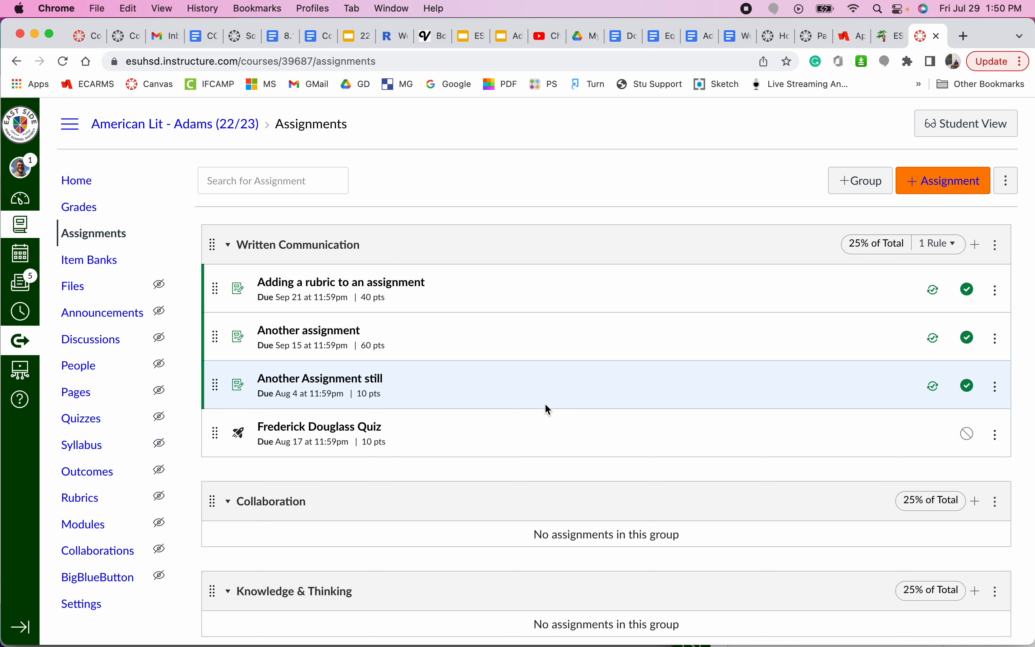
scroll(81, 446, down, 3)
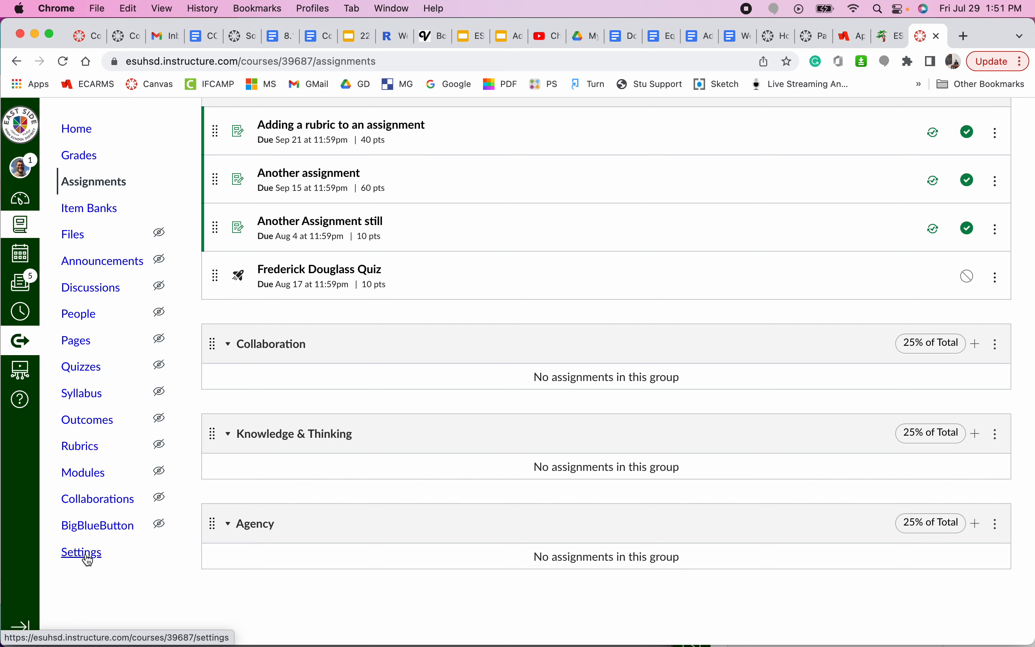
Switch the course grading scheme on and back off in the course settings, and return to the course home page
click(88, 560)
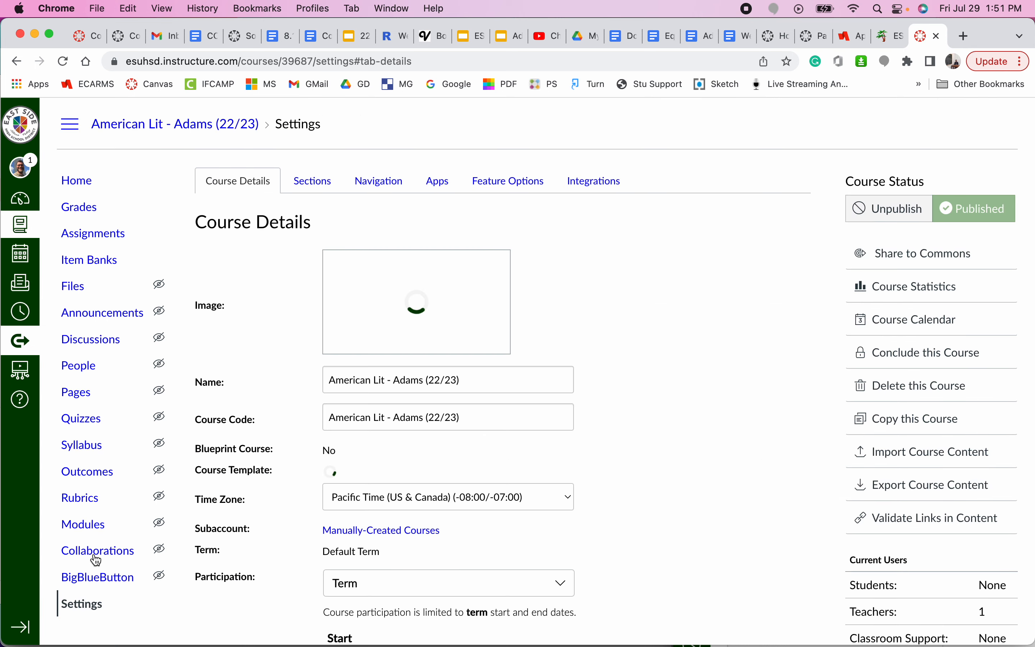
scroll(625, 522, down, 5)
scroll(625, 522, down, 9)
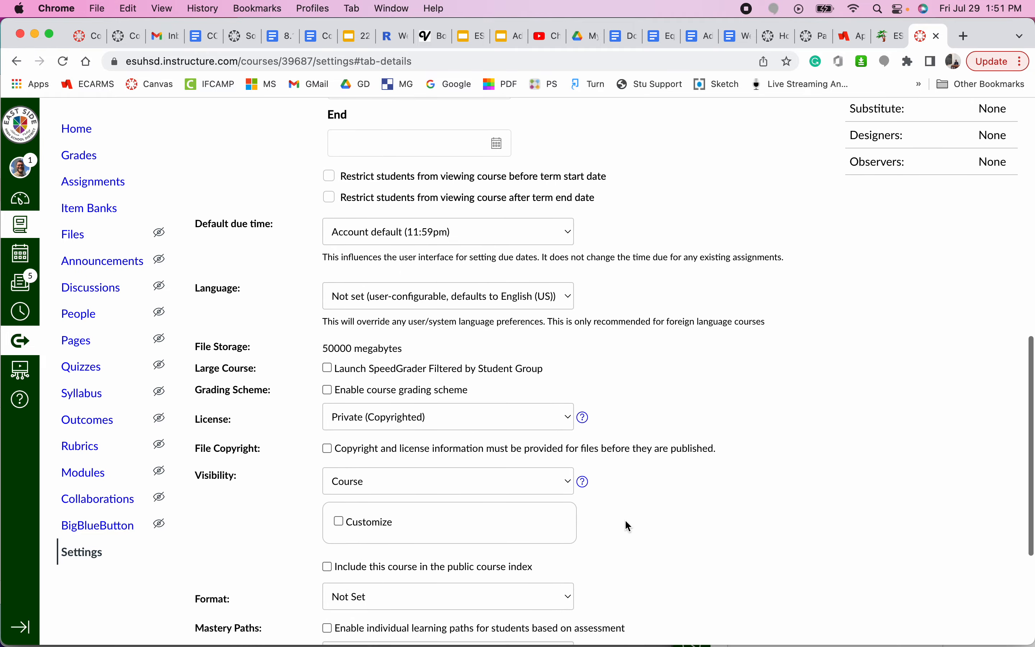
click(378, 375)
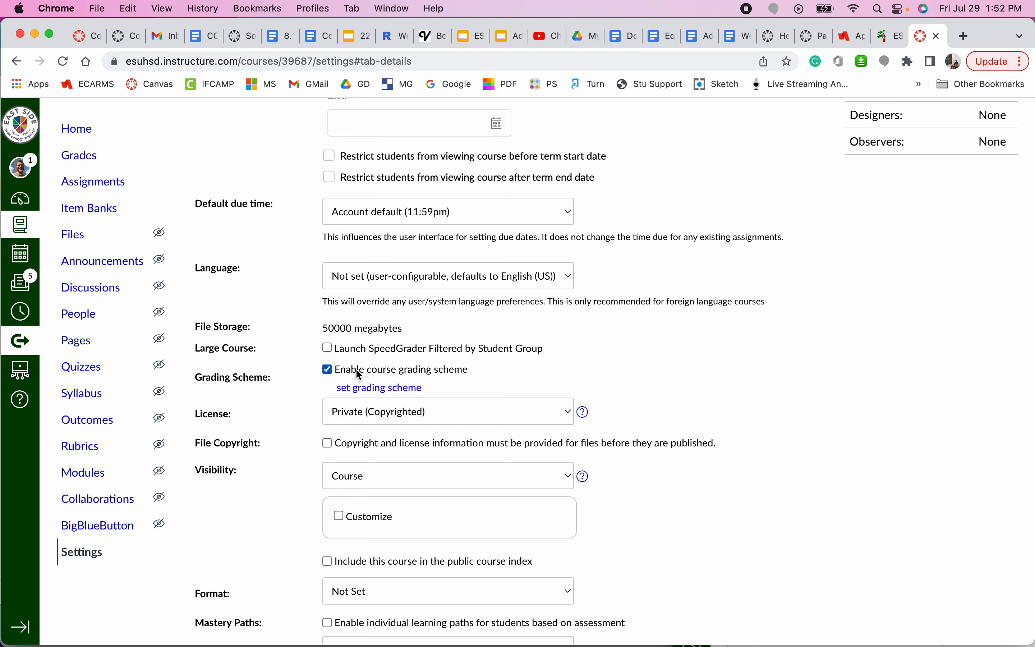
click(328, 369)
scroll(495, 338, up, 15)
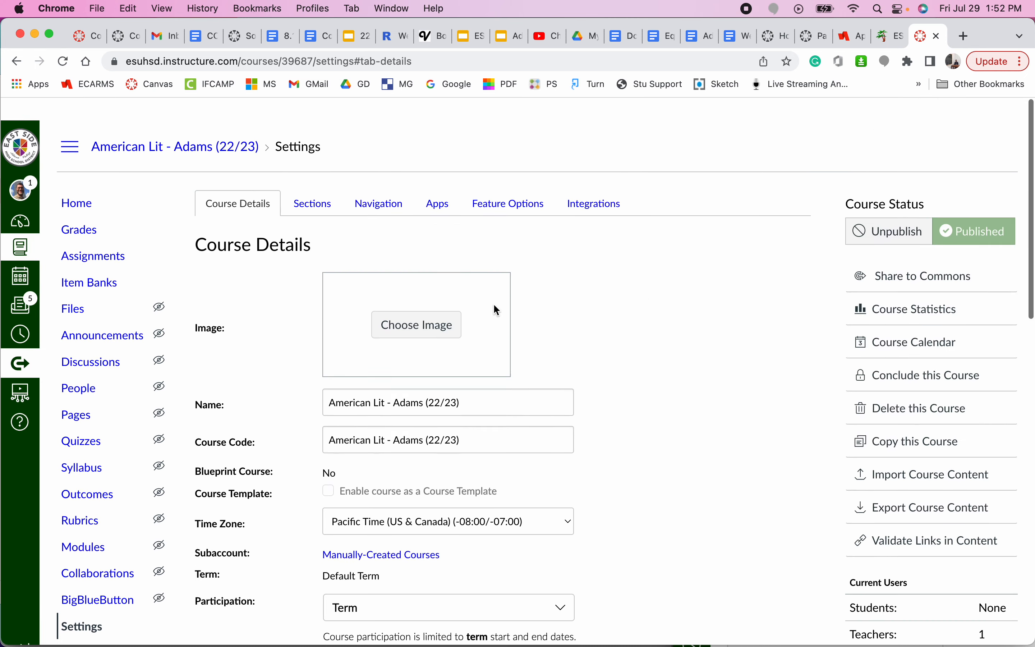
click(83, 184)
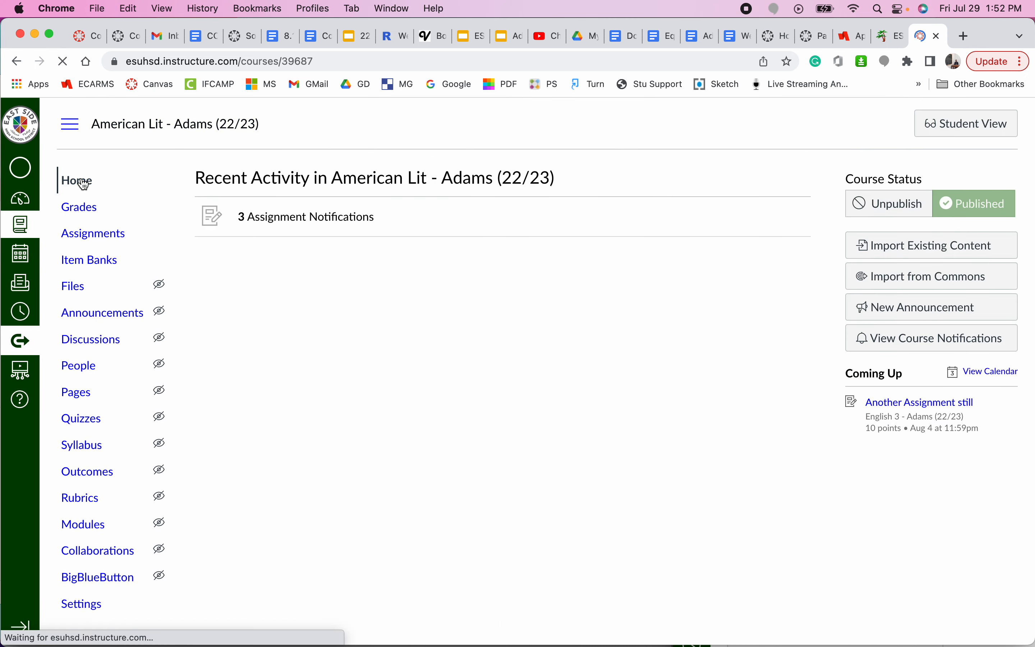